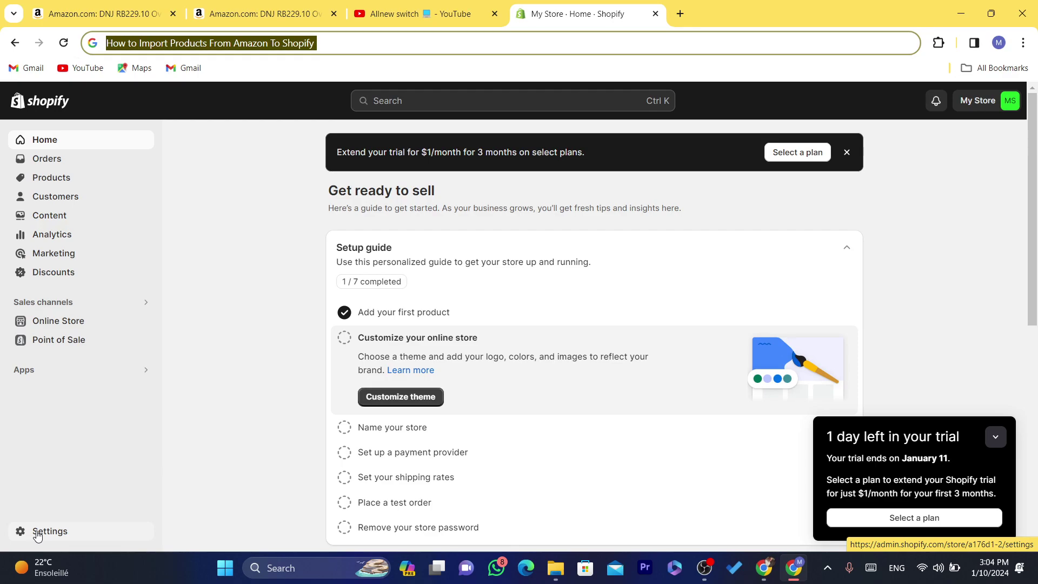
Open Settings > Apps and sales channels to list the store's four installed apps
click(37, 531)
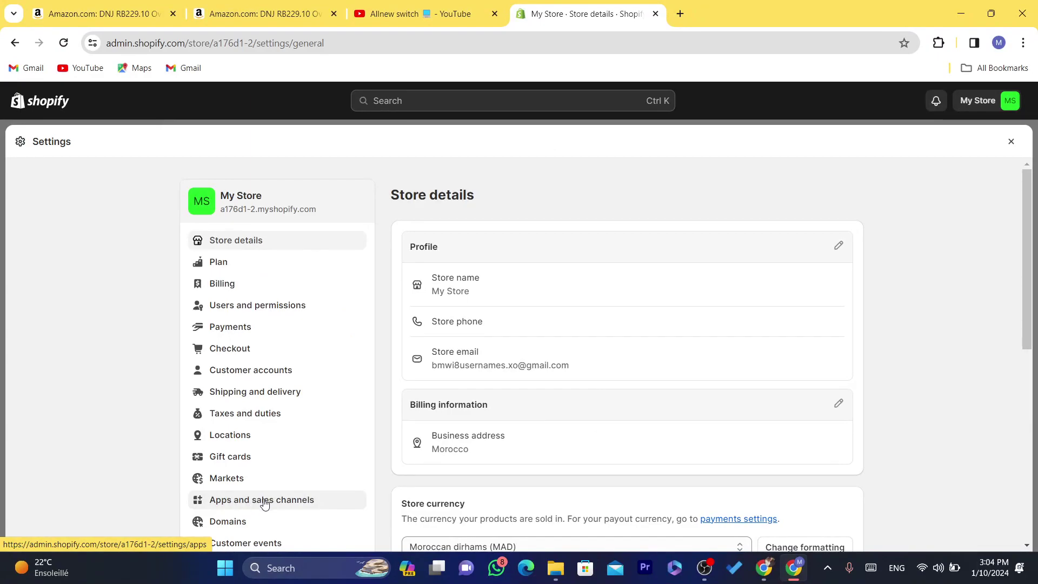
click(227, 504)
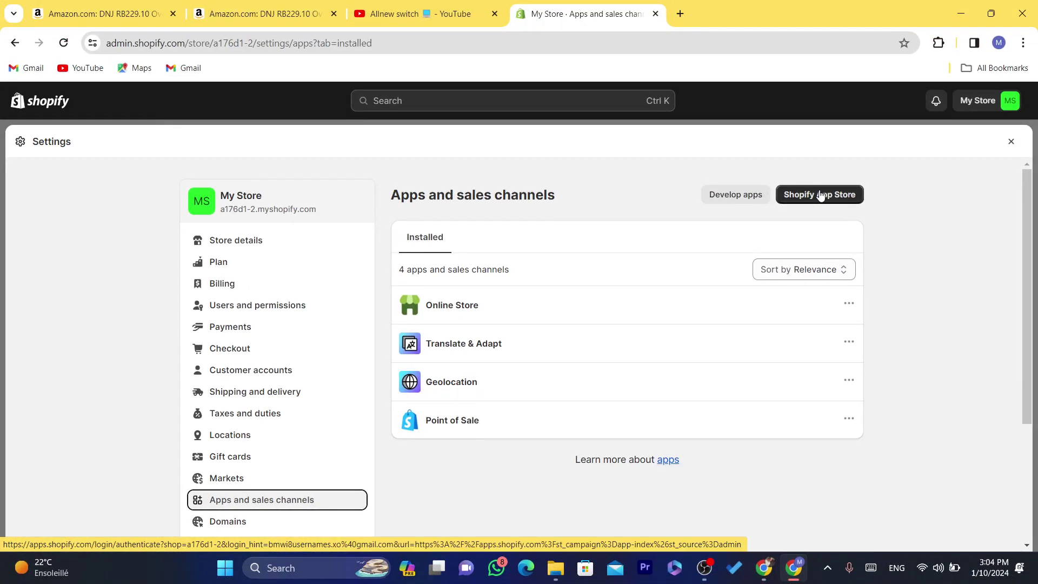
Search the App Store for 'anazone' and start installing AmaZone DropShipper + Walmart
click(820, 195)
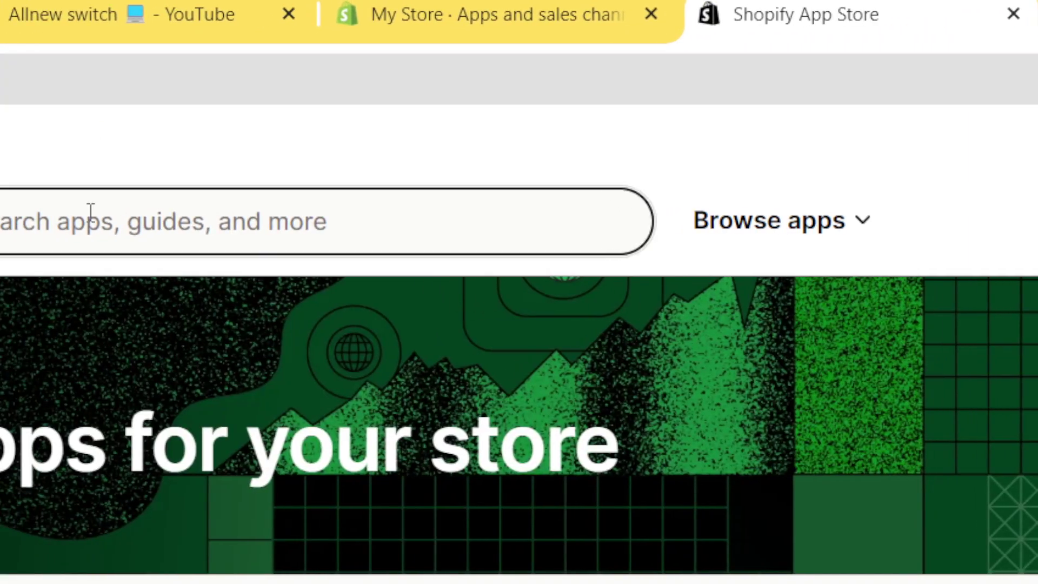
click(90, 211)
text(anazone)
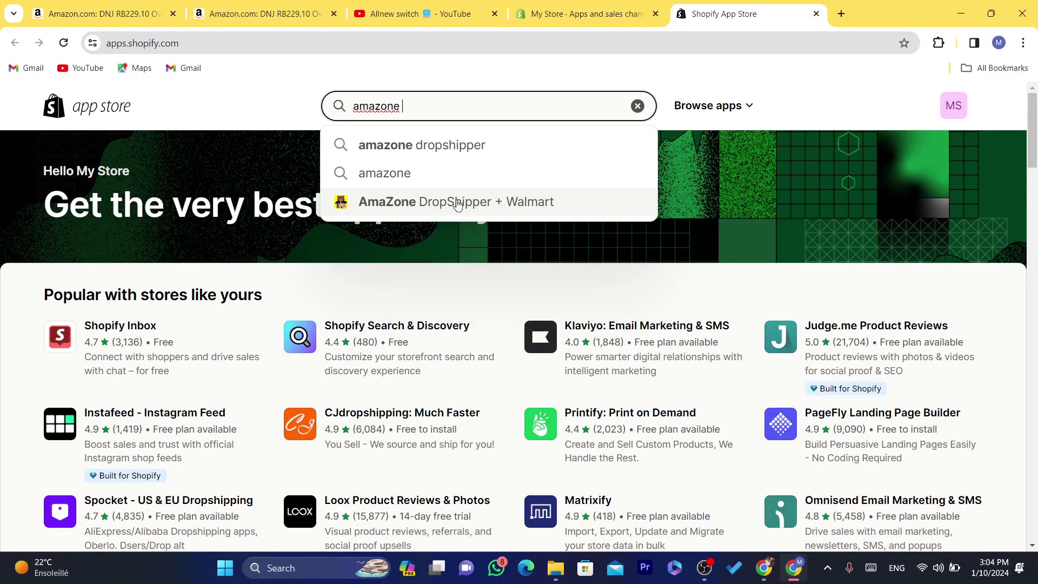
click(415, 202)
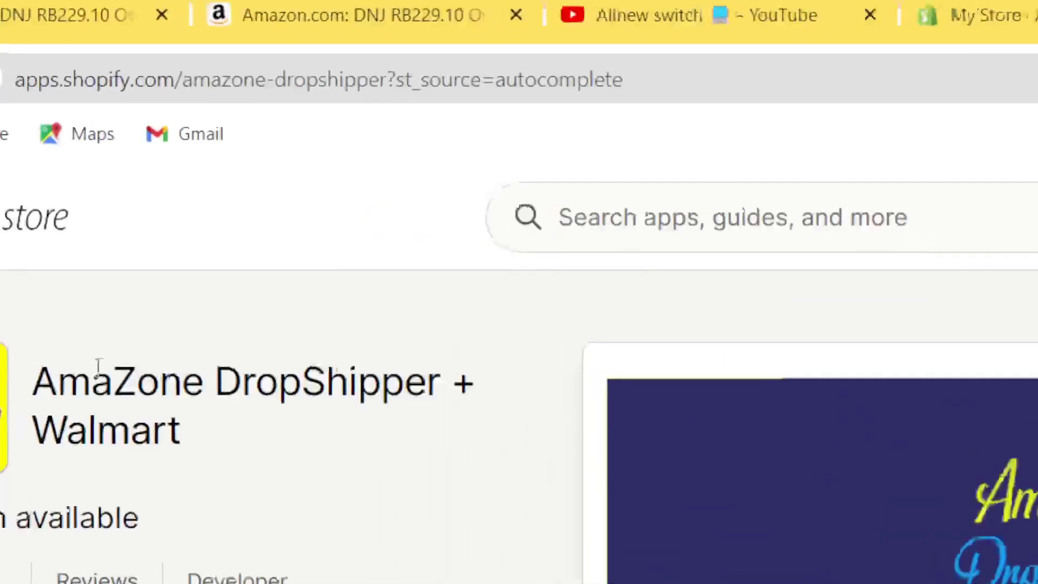
drag(35, 394, 285, 450)
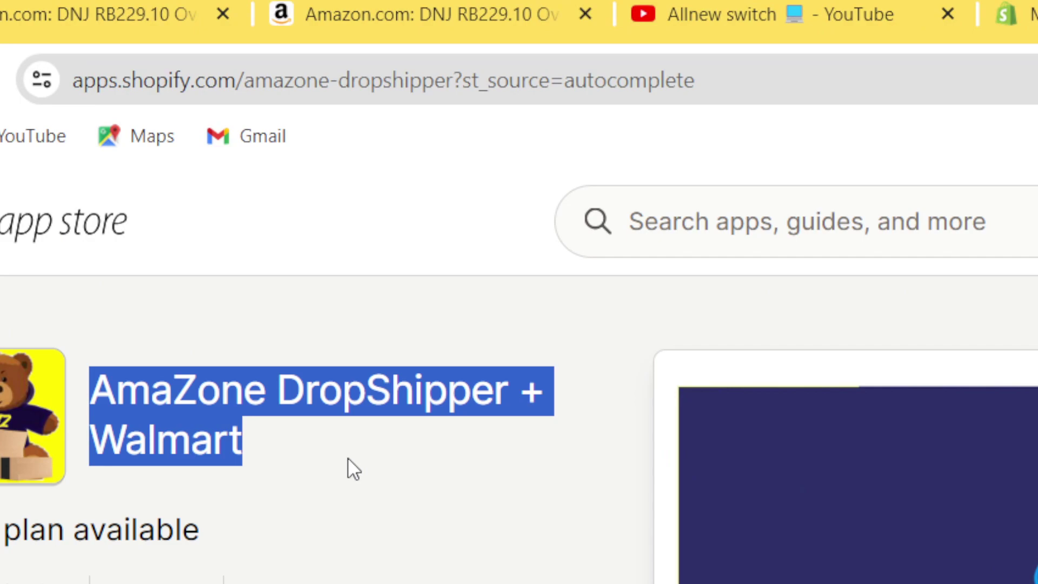
click(284, 450)
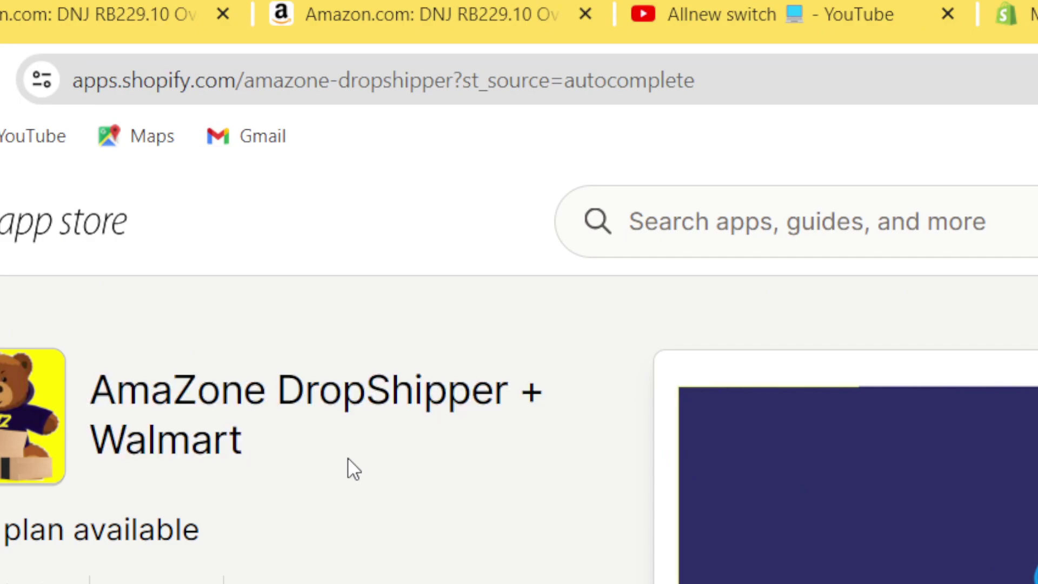
triple_click(220, 414)
drag(276, 423, 117, 390)
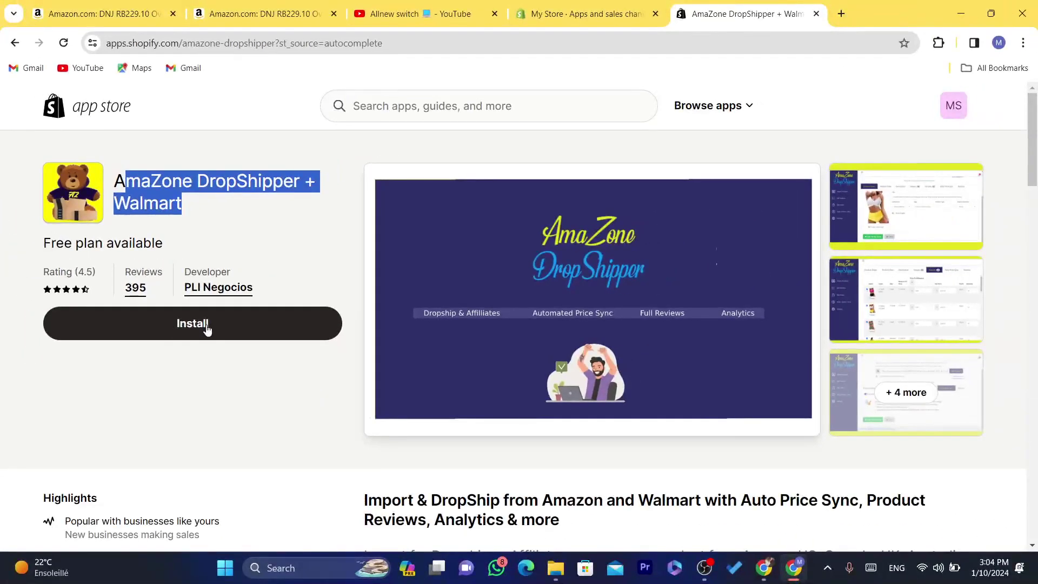
click(298, 377)
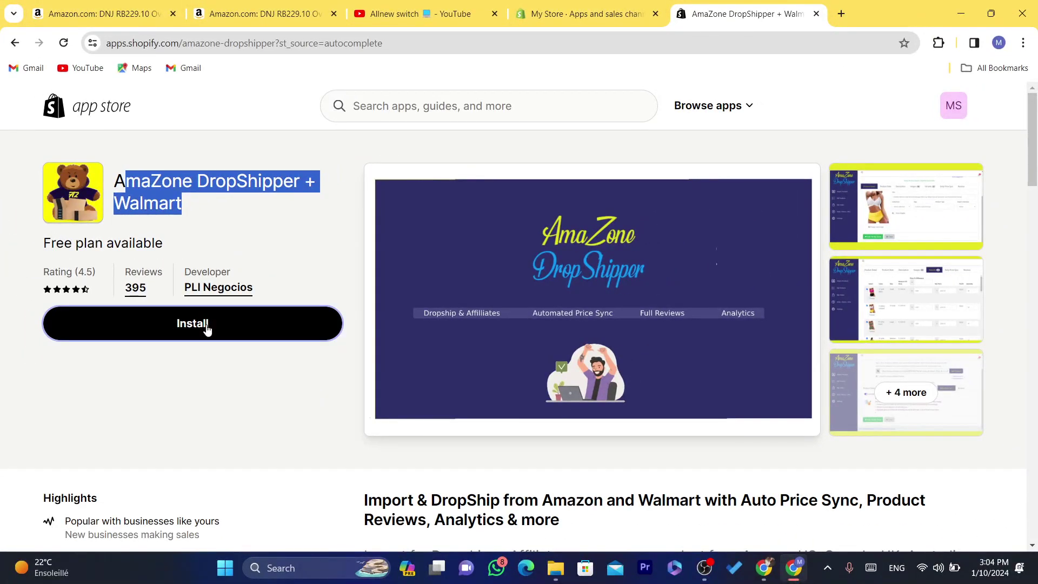
Approve AmaZone Dropshipper's store access permissions on the Install authorization page
click(454, 43)
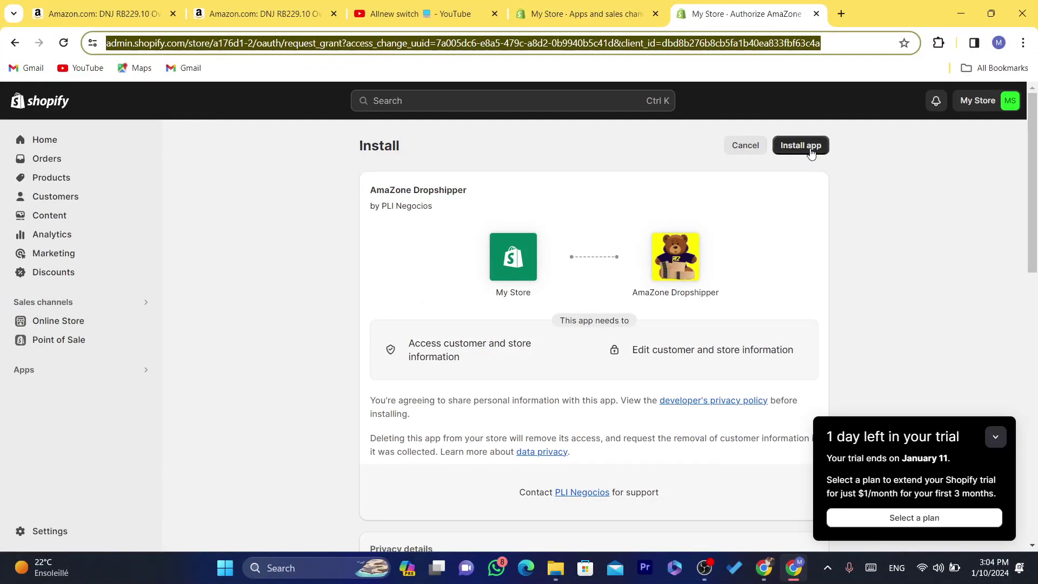
click(811, 153)
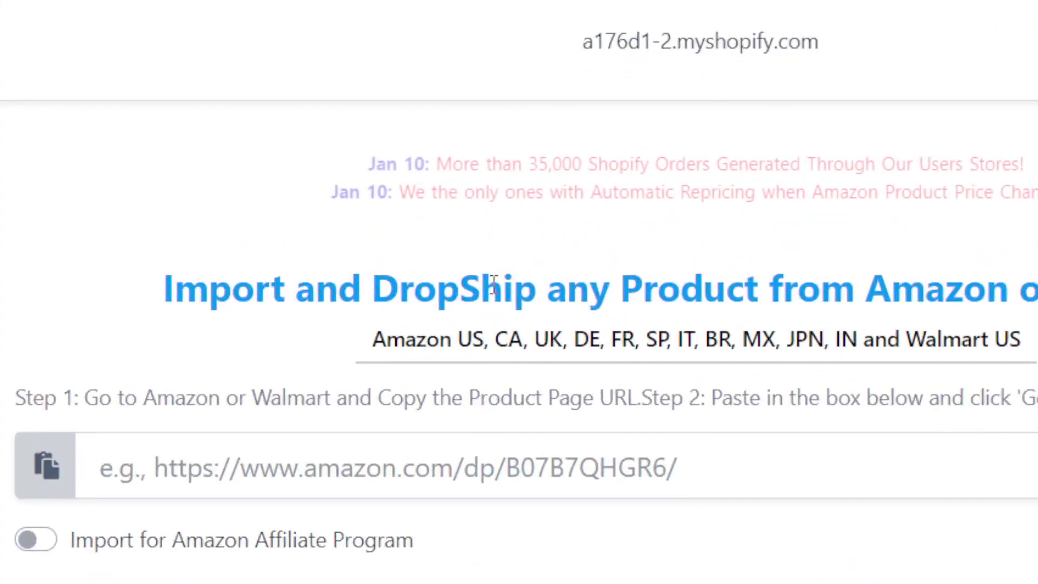
Open a new browser tab and load a saved Amazon product link
click(950, 14)
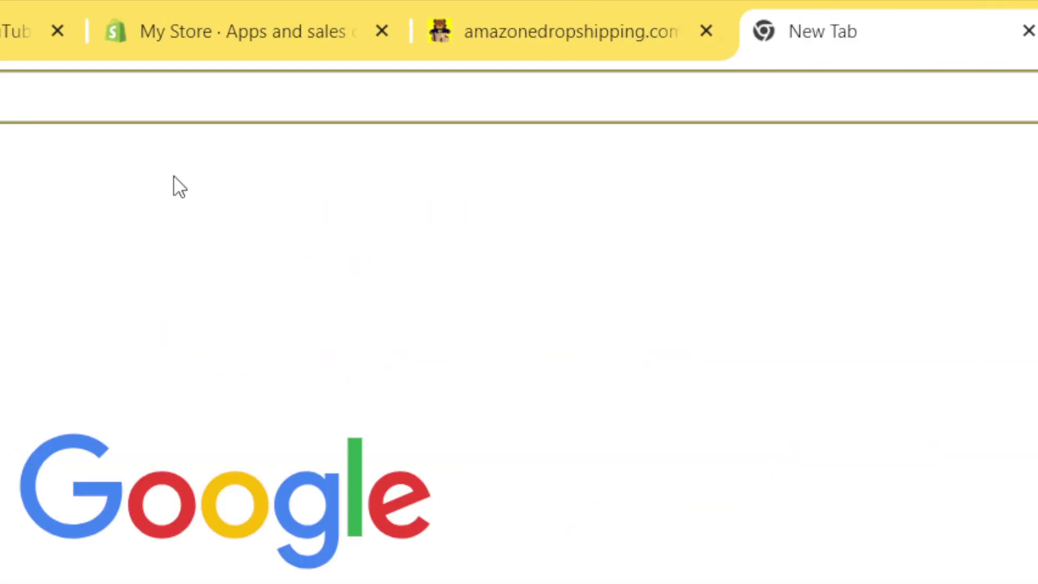
key(ctrl+v)
key(Return)
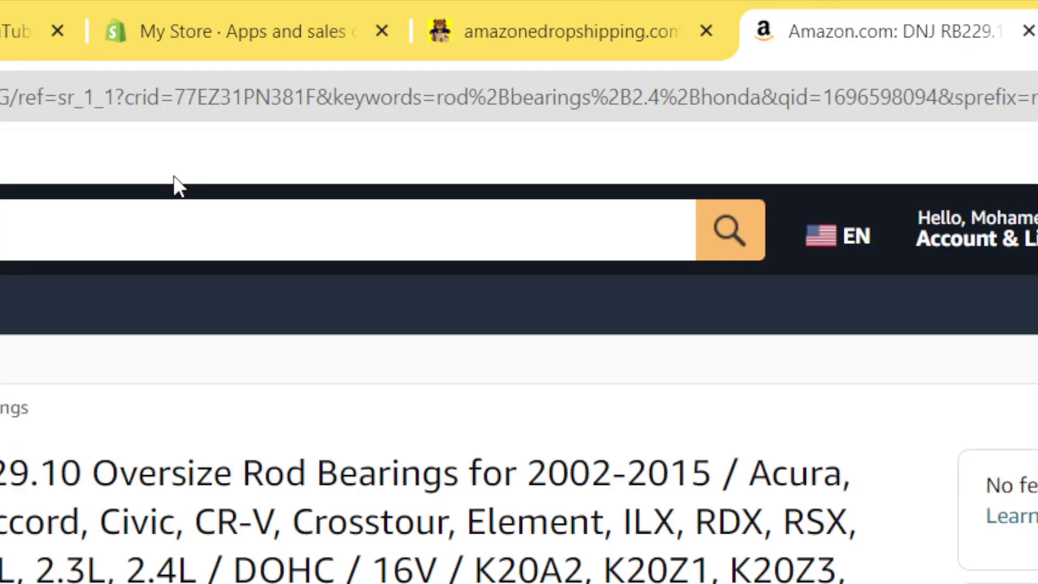
drag(1032, 205, 1019, 111)
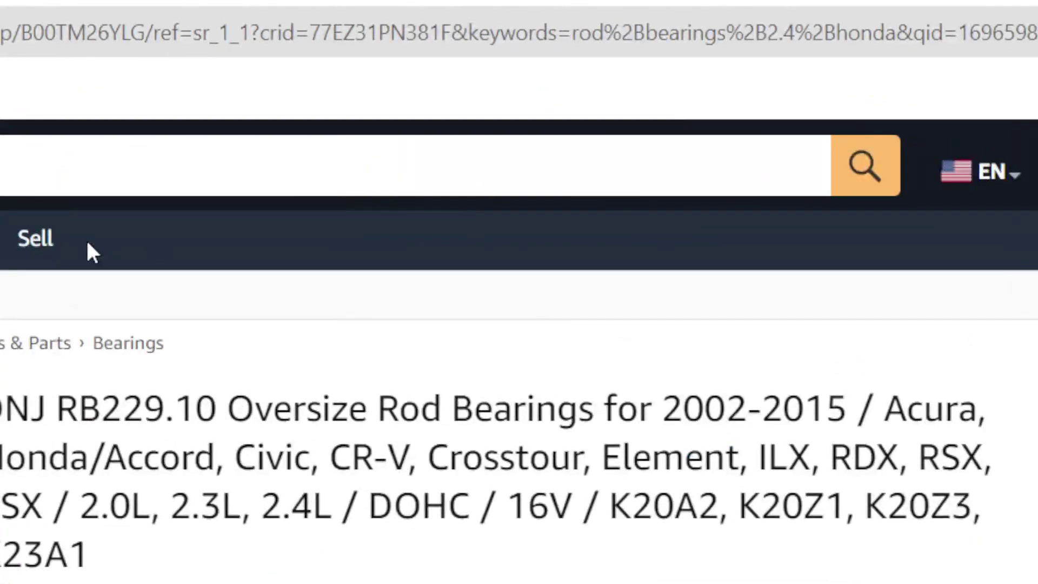
Replace the Amazon search query with a makeup search and browse the results
double_click(88, 165)
key(ctrl+a)
key(BackSpace)
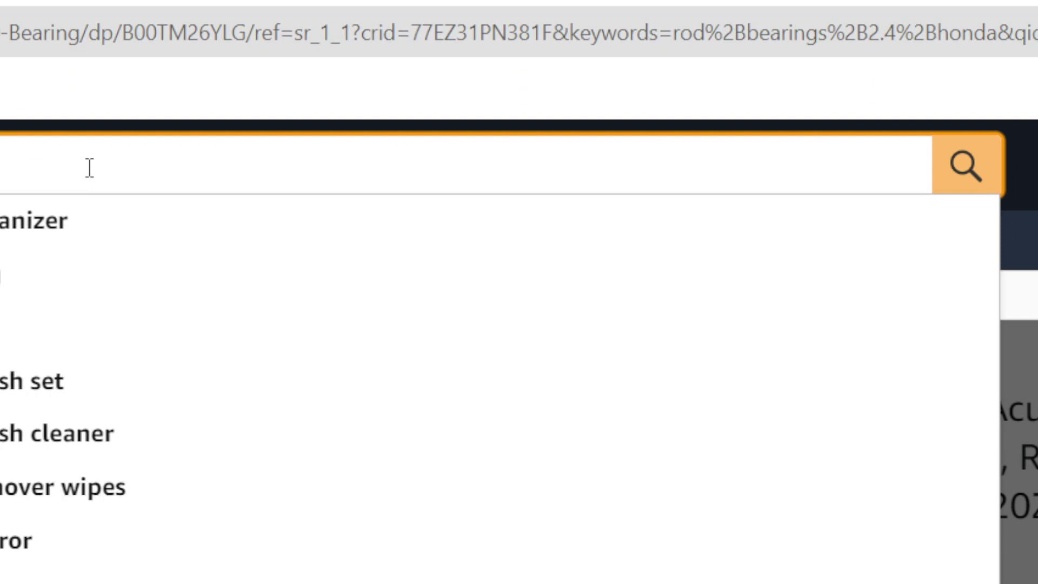
key(Return)
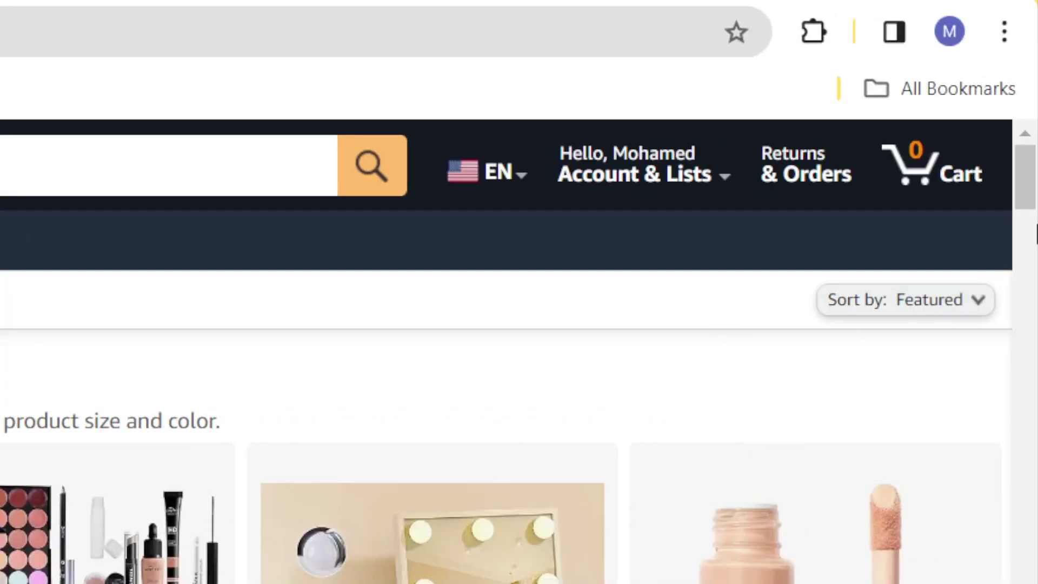
scroll(1030, 233, down, 5)
drag(1035, 234, 1035, 519)
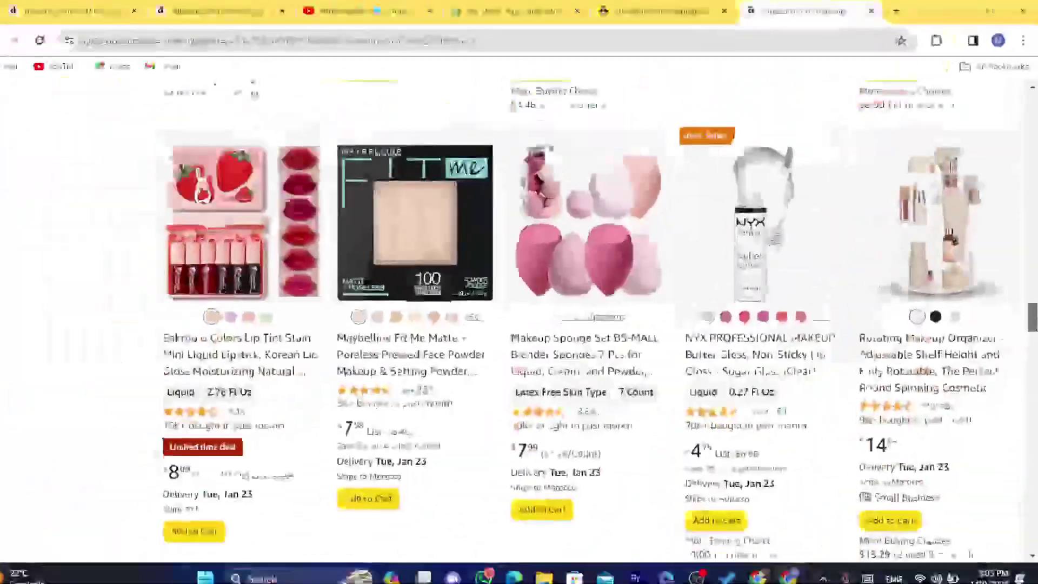
drag(1033, 316, 1034, 403)
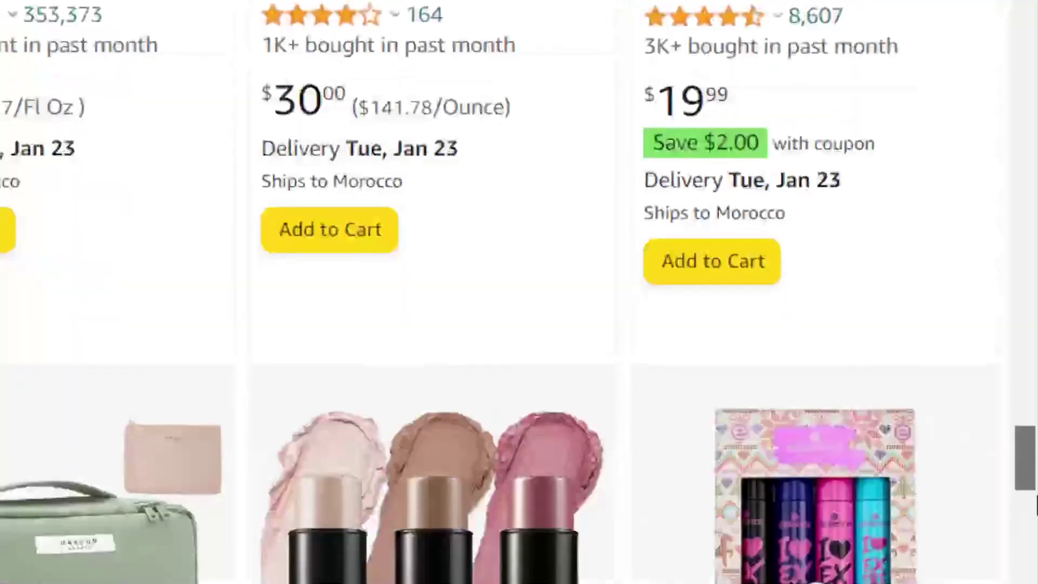
click(1036, 505)
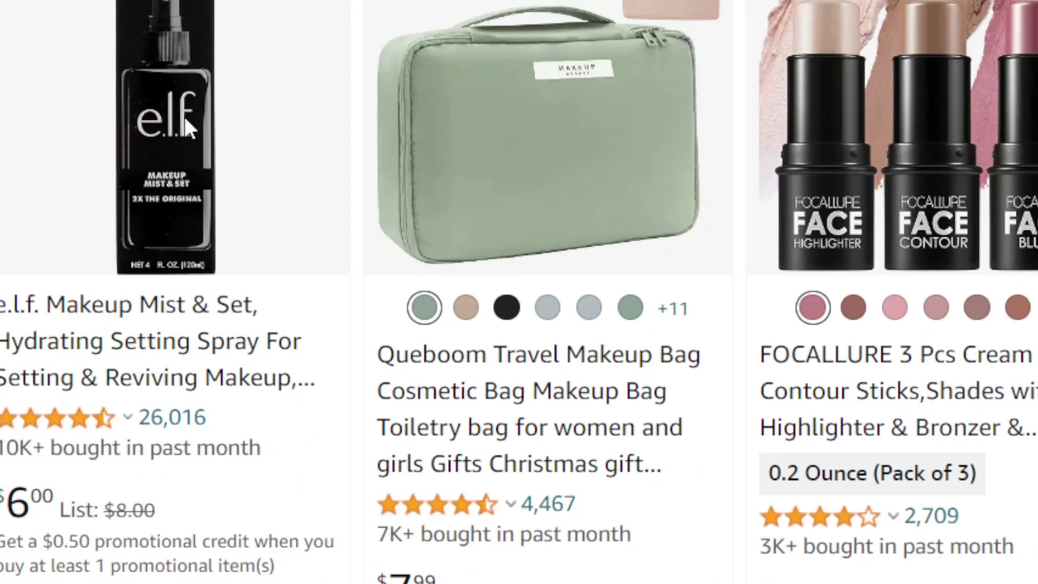
Open the e.l.f. Makeup Mist & Set listing, copy its URL, and return to the importer
click(185, 119)
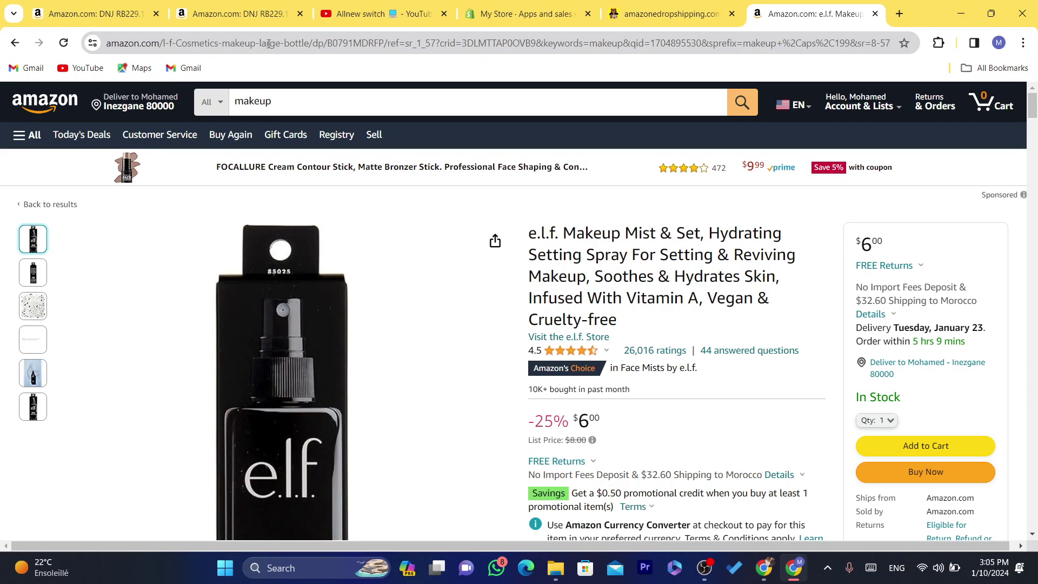
triple_click(298, 45)
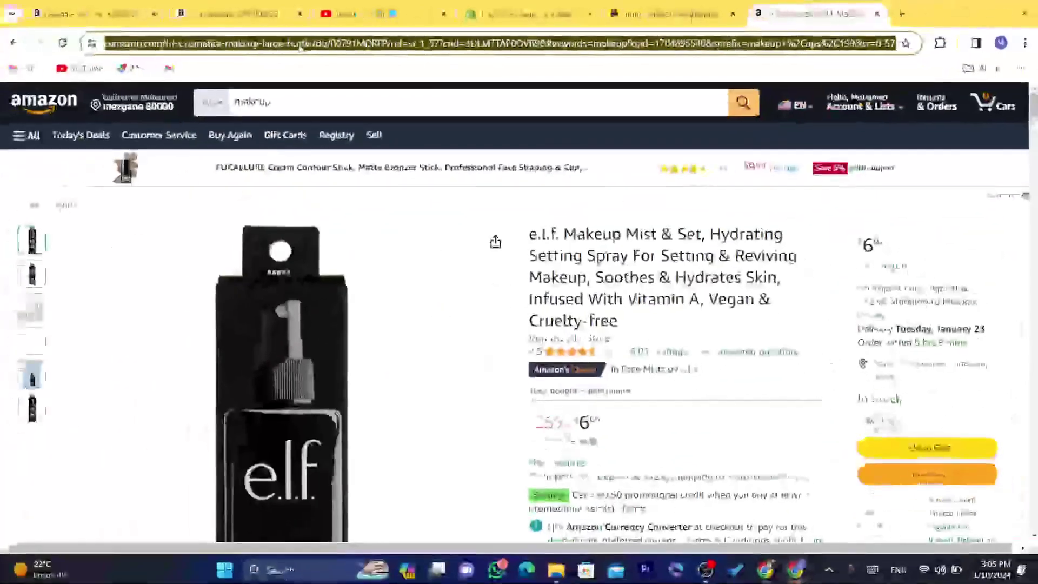
shift+click(298, 44)
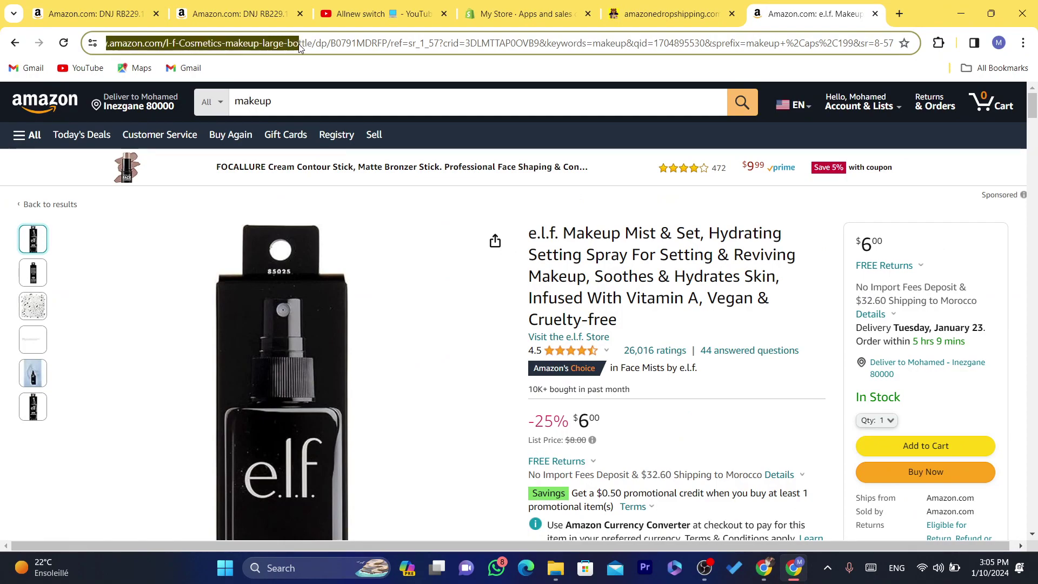
triple_click(298, 44)
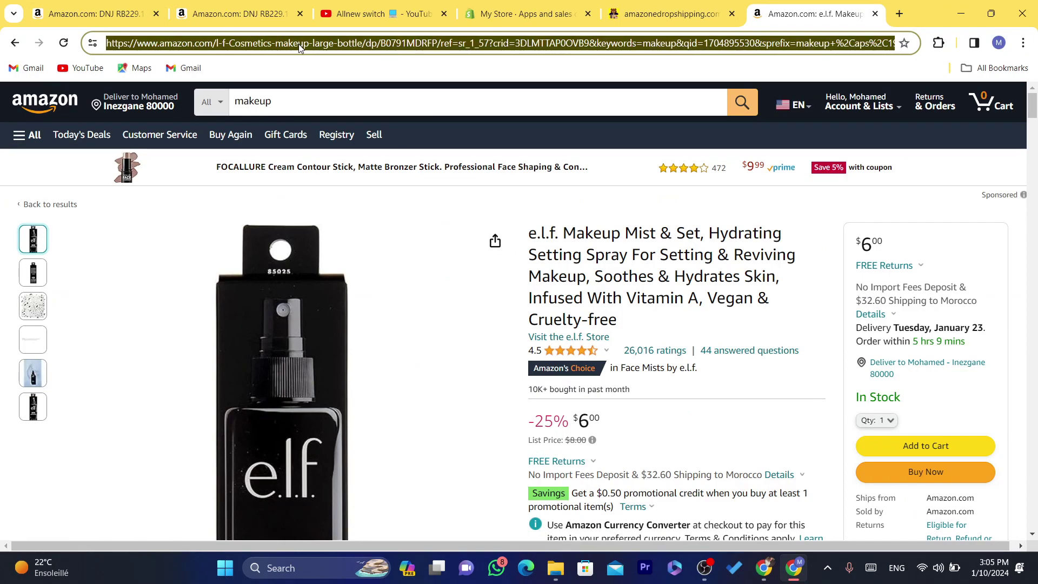
right_click(298, 44)
click(344, 167)
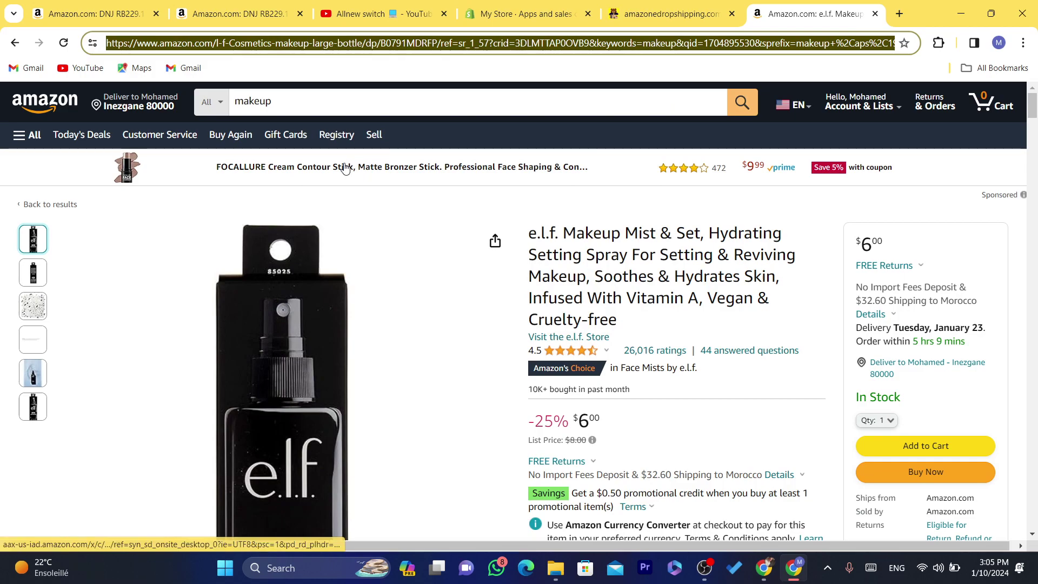
click(682, 10)
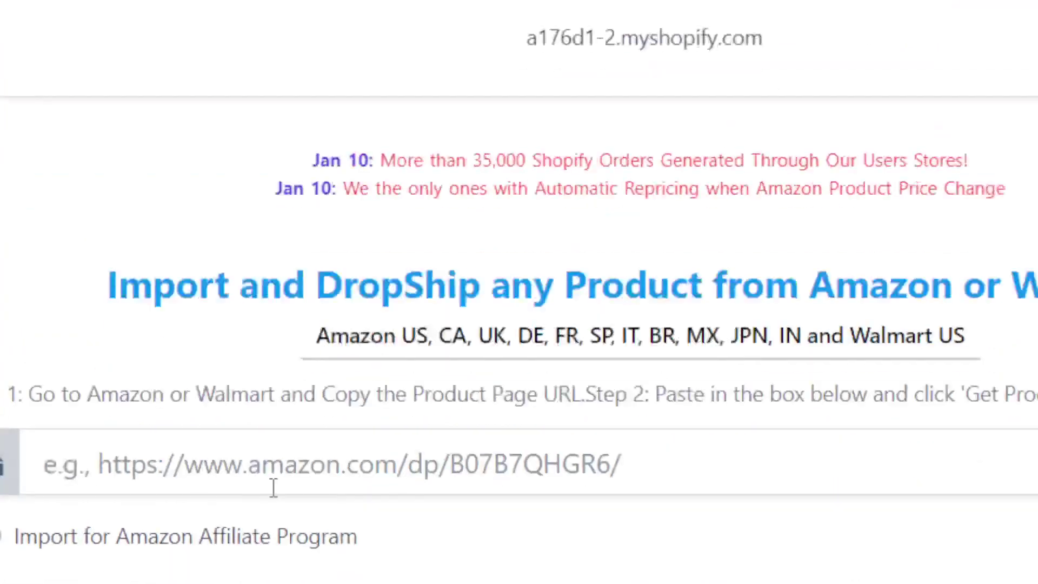
Paste the e.l.f. Amazon link into the URL box and run Get Product
click(255, 430)
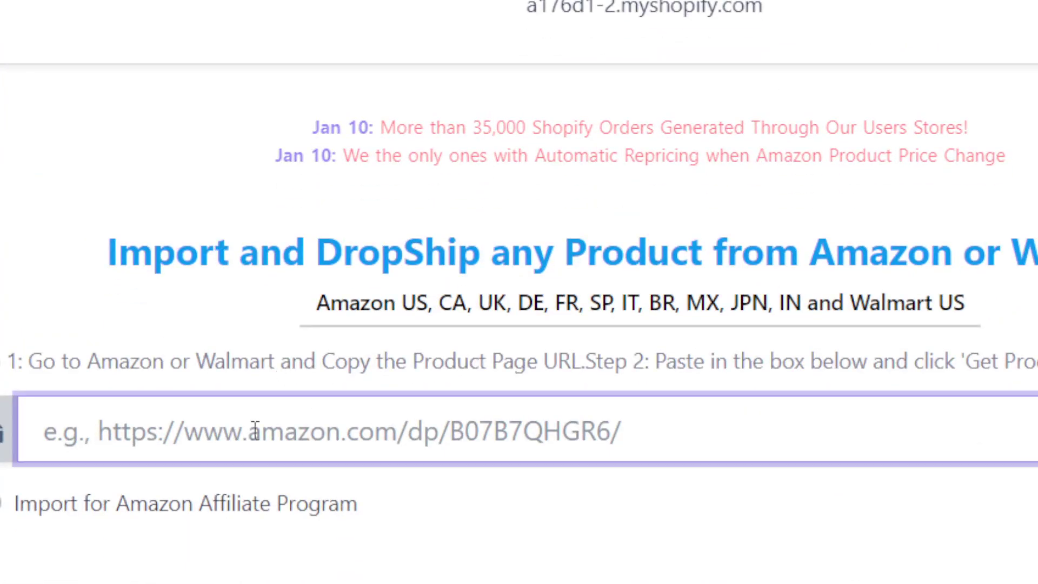
right_click(255, 427)
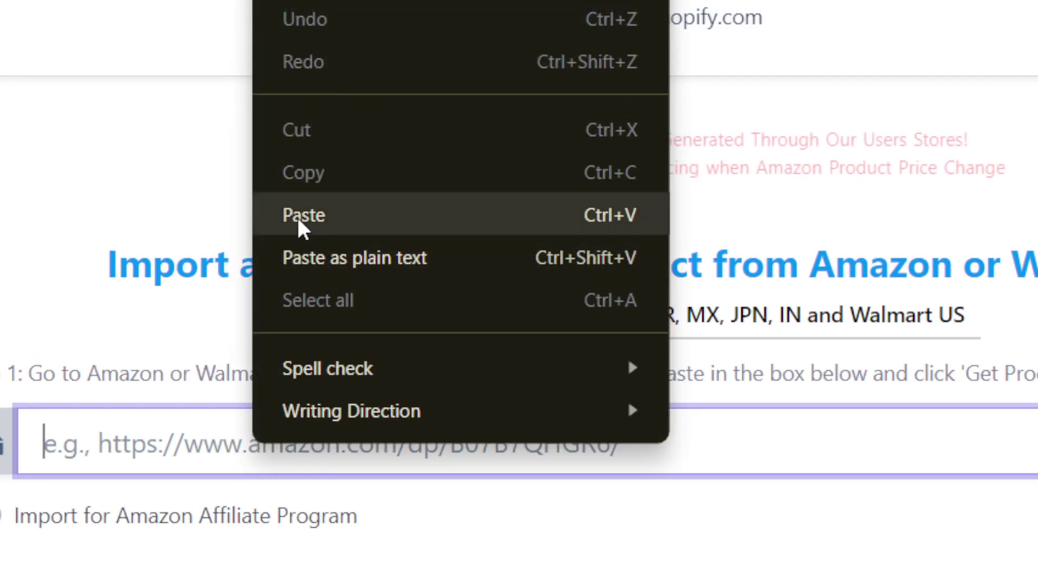
click(303, 227)
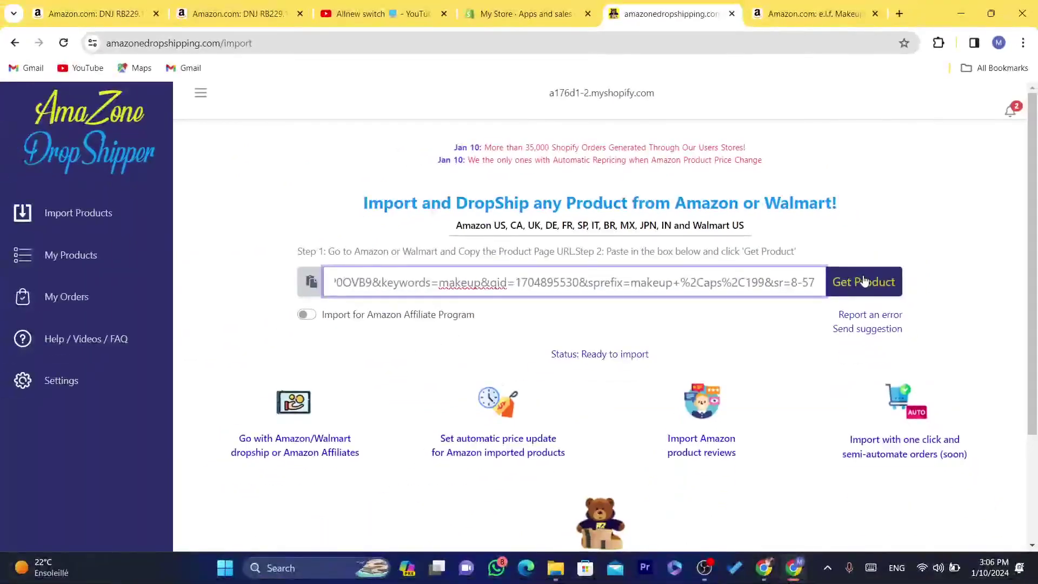
click(917, 376)
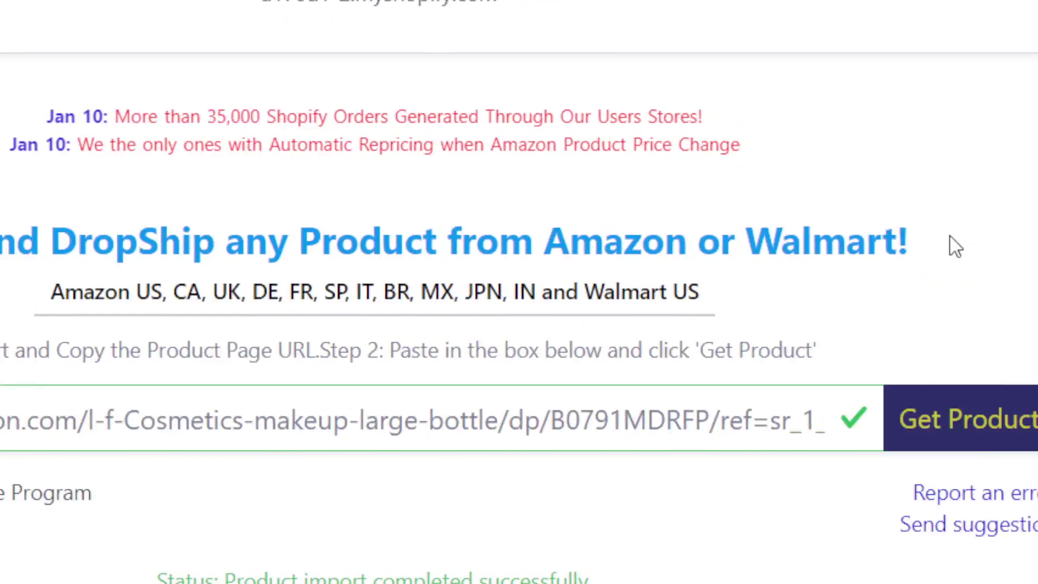
Check the imported product's stats, description editor and Images tab
scroll(1035, 200, down, 5)
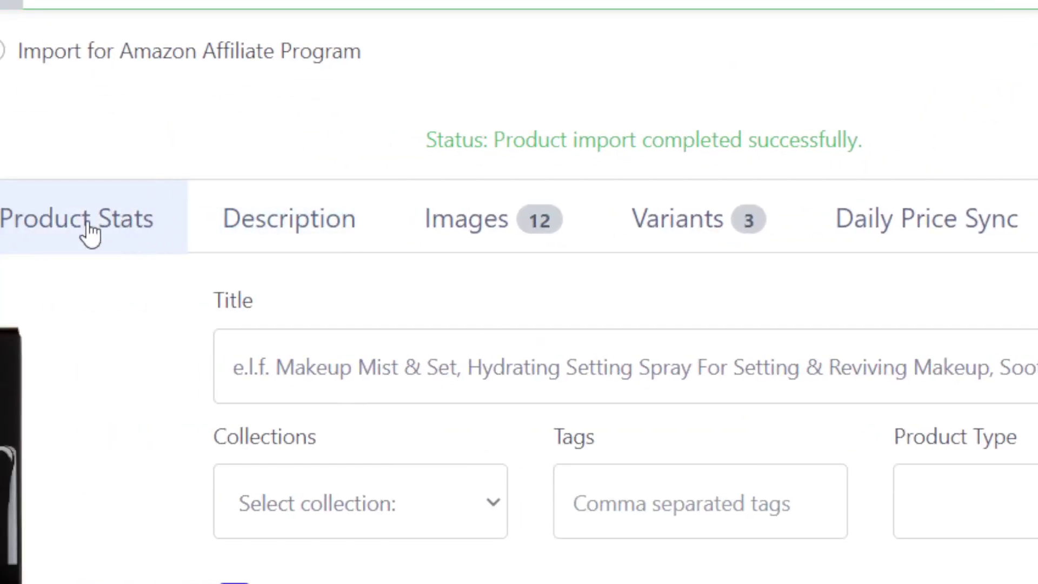
click(86, 231)
click(281, 535)
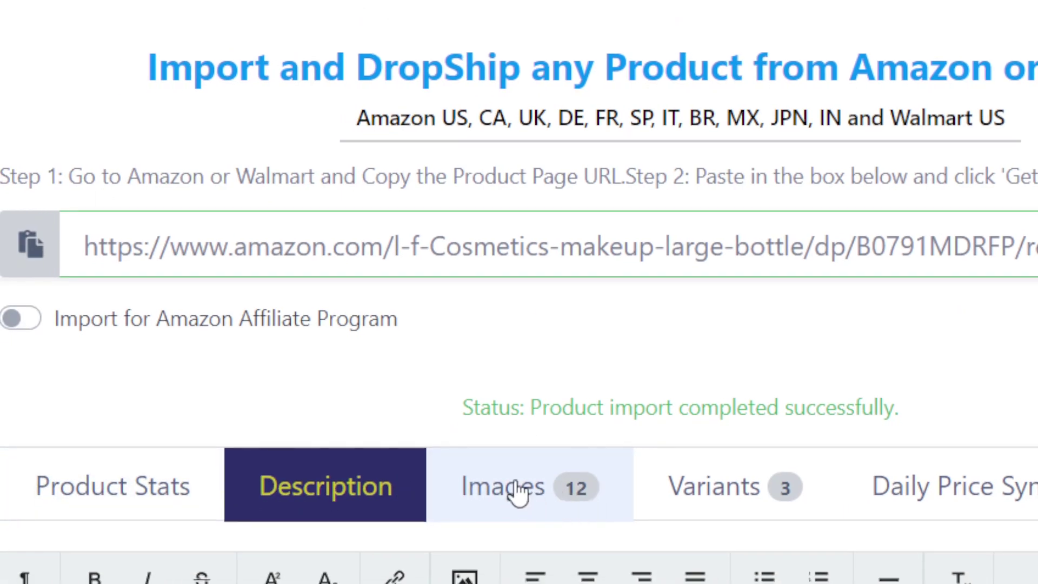
click(519, 489)
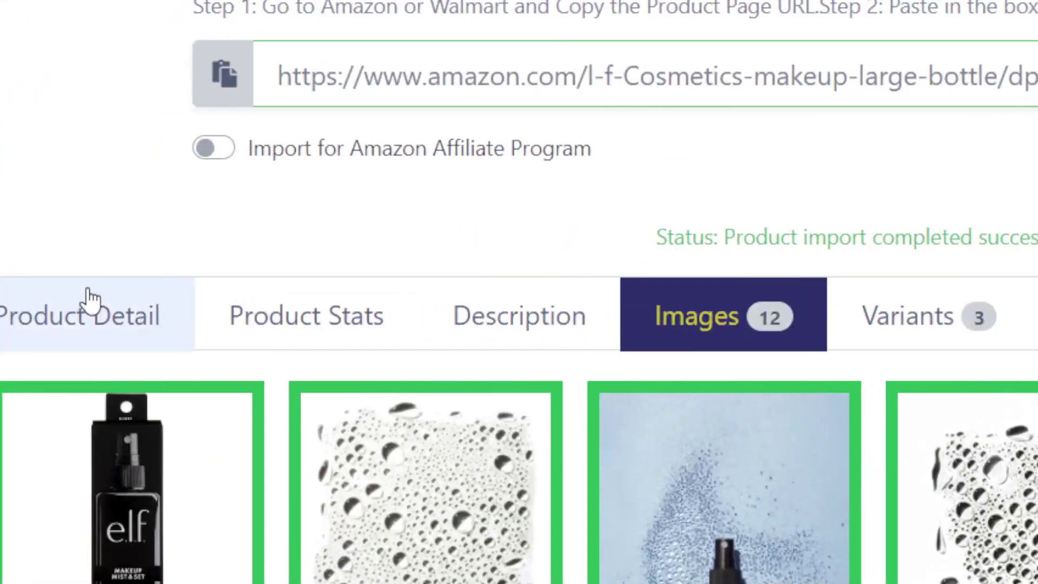
Return to Product Detail and scroll down to the Add To My Store button
click(86, 297)
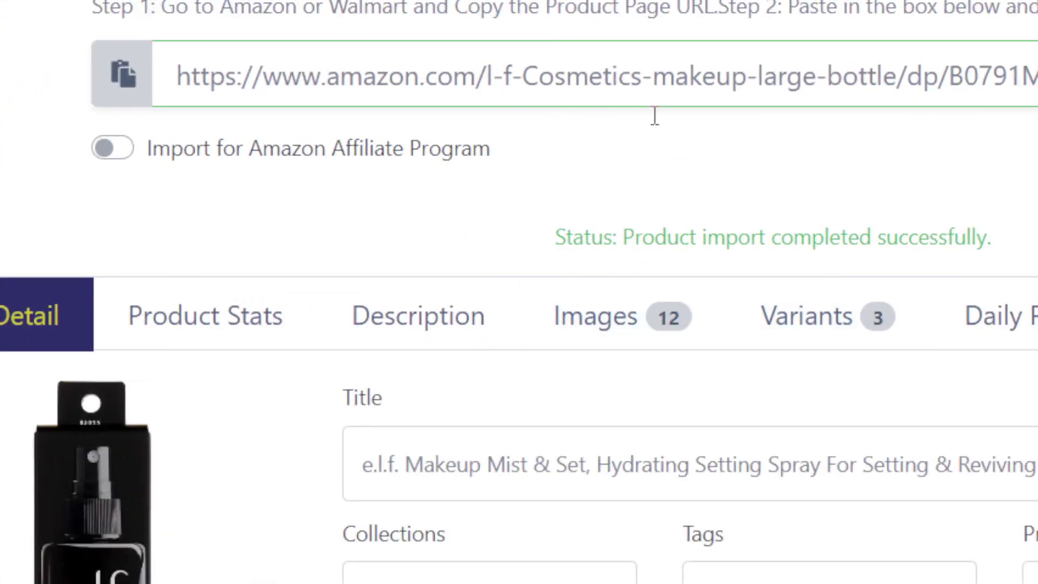
scroll(229, 203, down, 2)
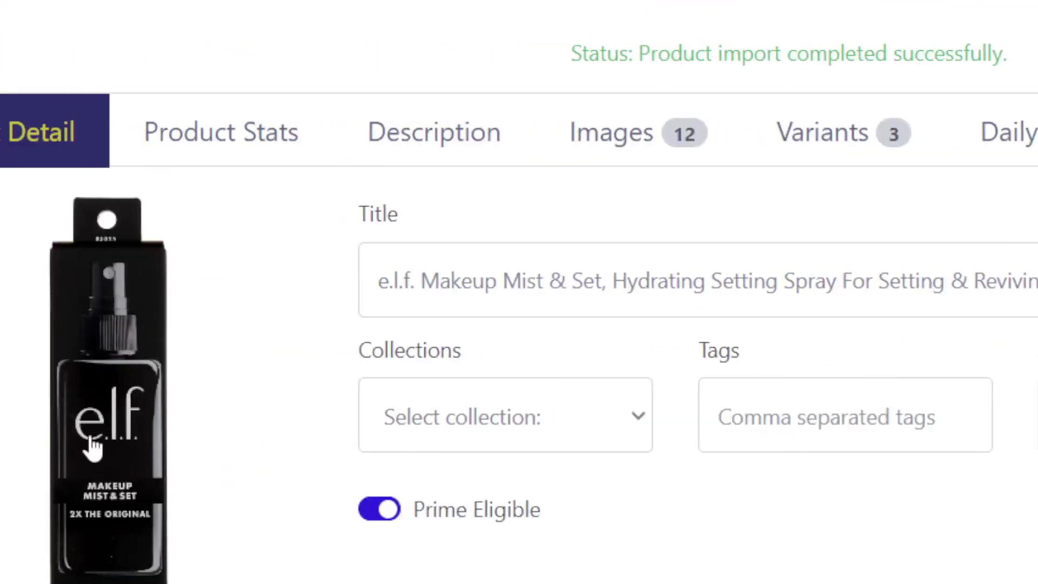
scroll(259, 418, down, 2)
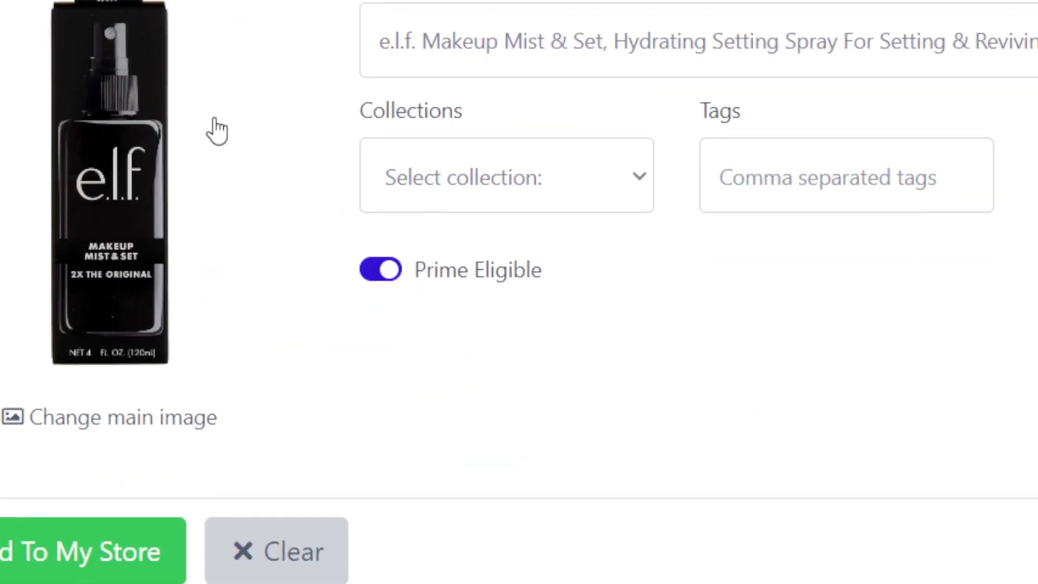
scroll(504, 98, up, 2)
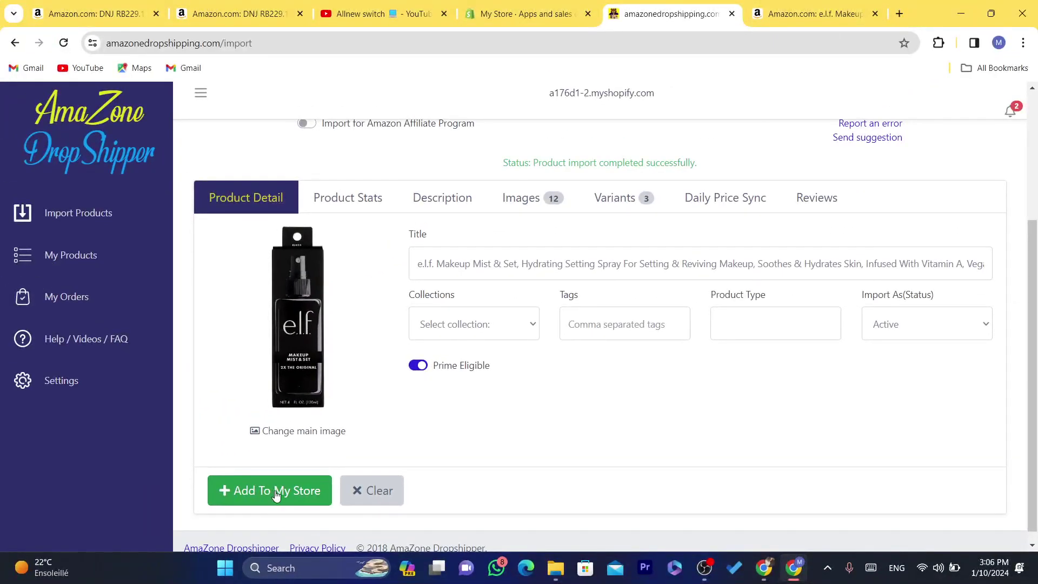
Add the e.l.f. product via Add To My Store and wait for the success dialog
click(249, 492)
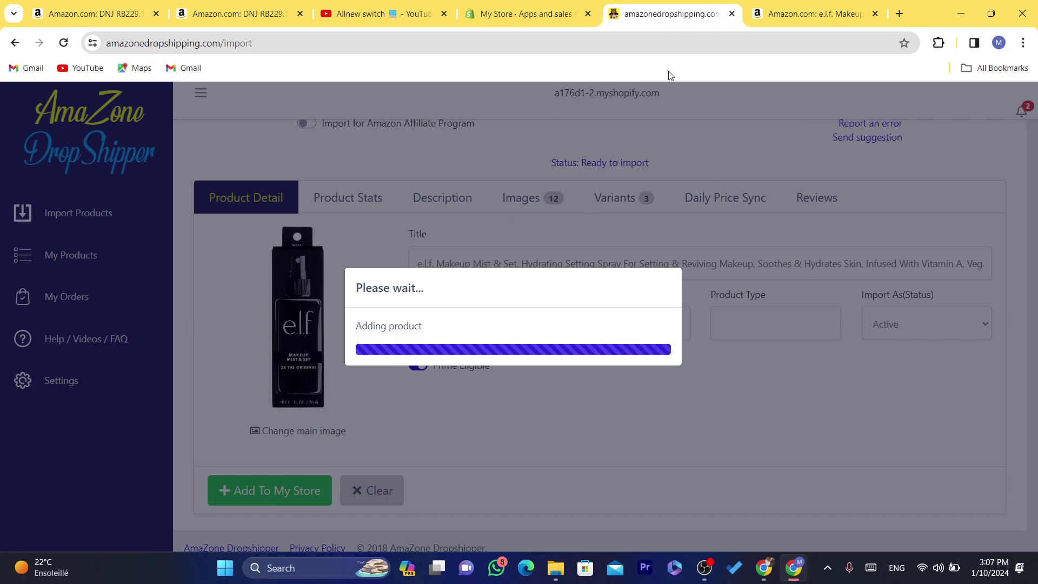
click(813, 14)
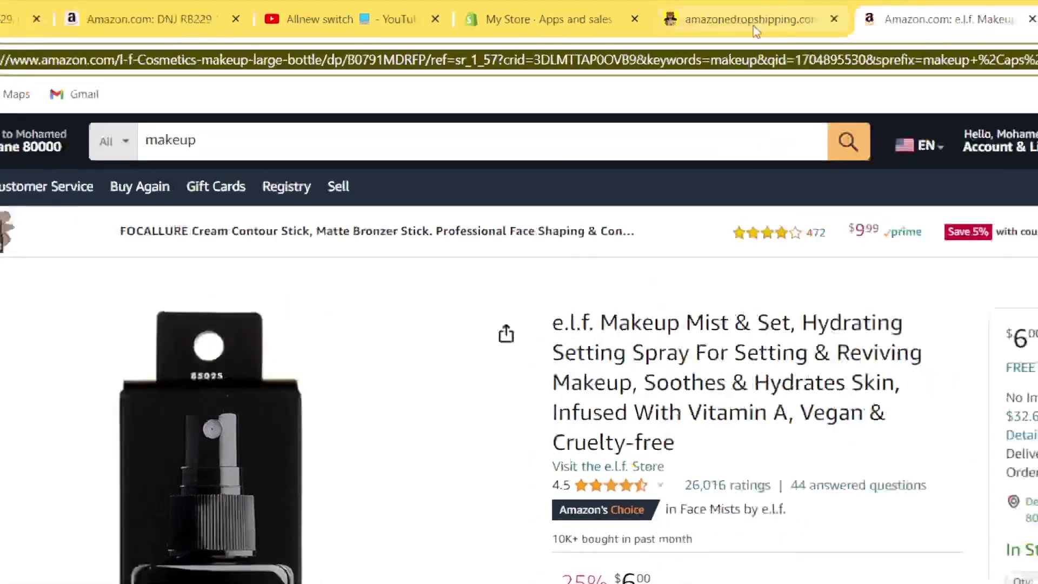
click(754, 28)
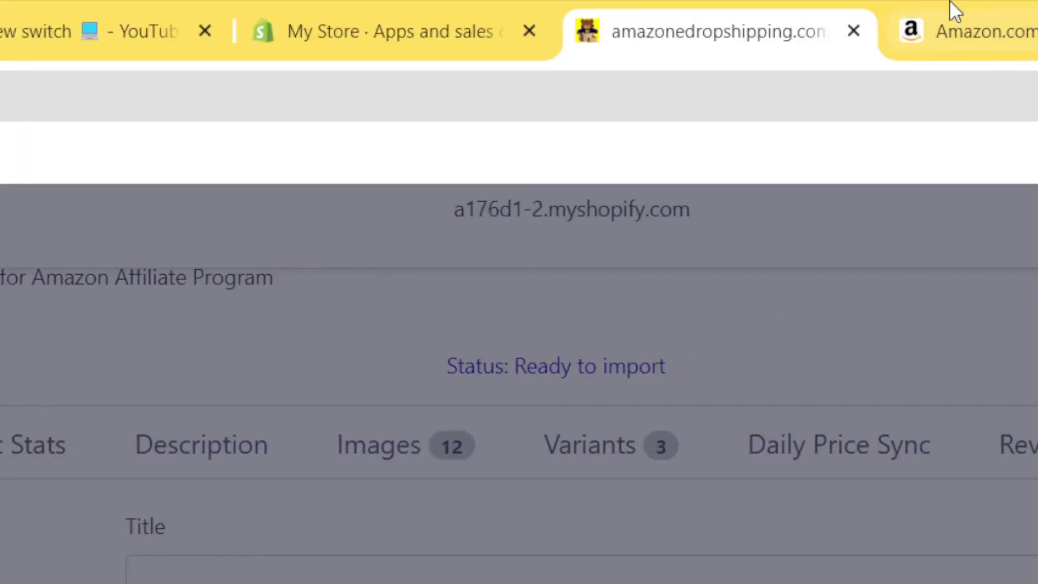
click(956, 9)
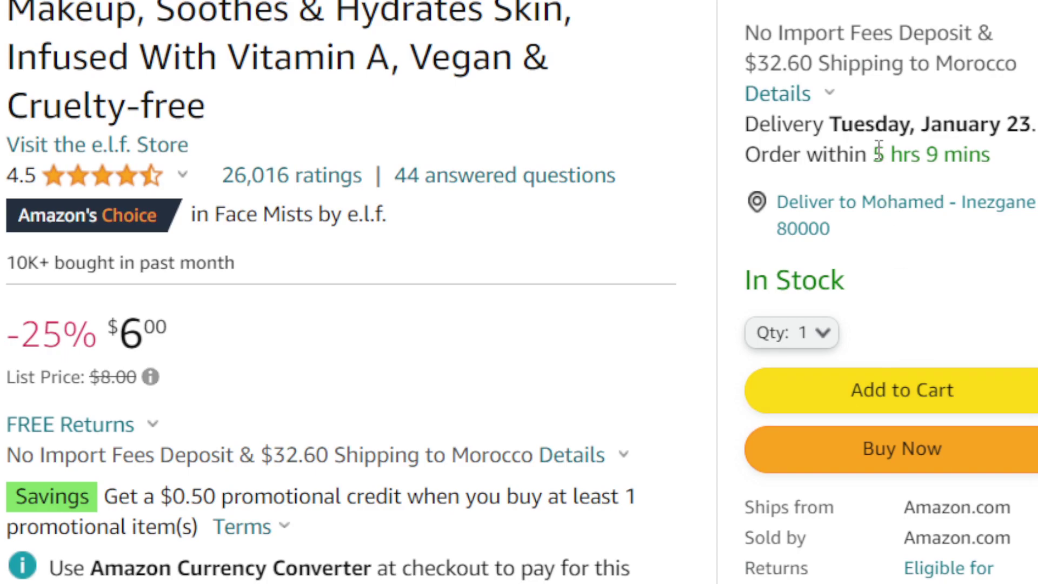
click(426, 81)
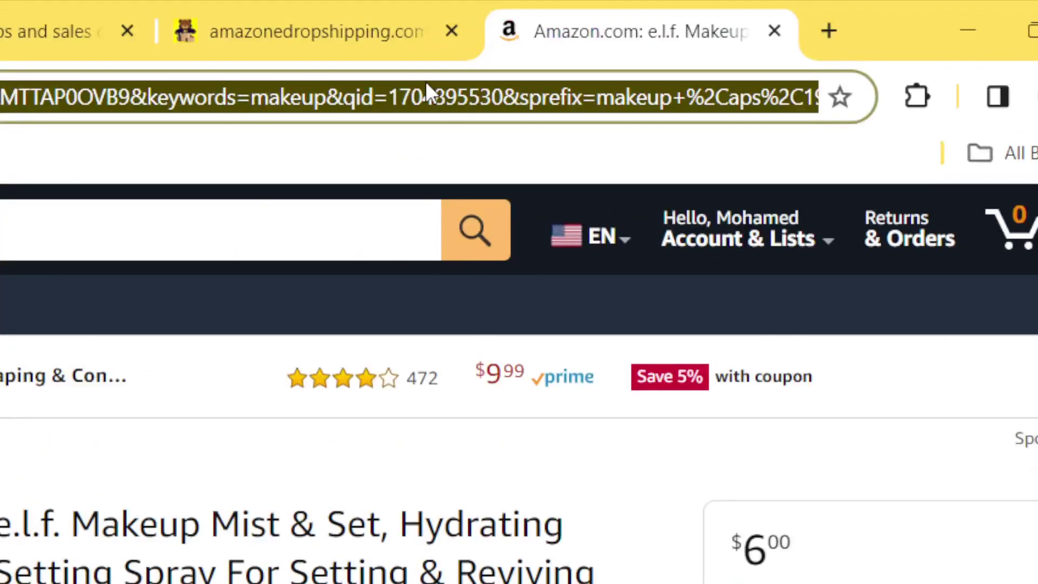
click(323, 13)
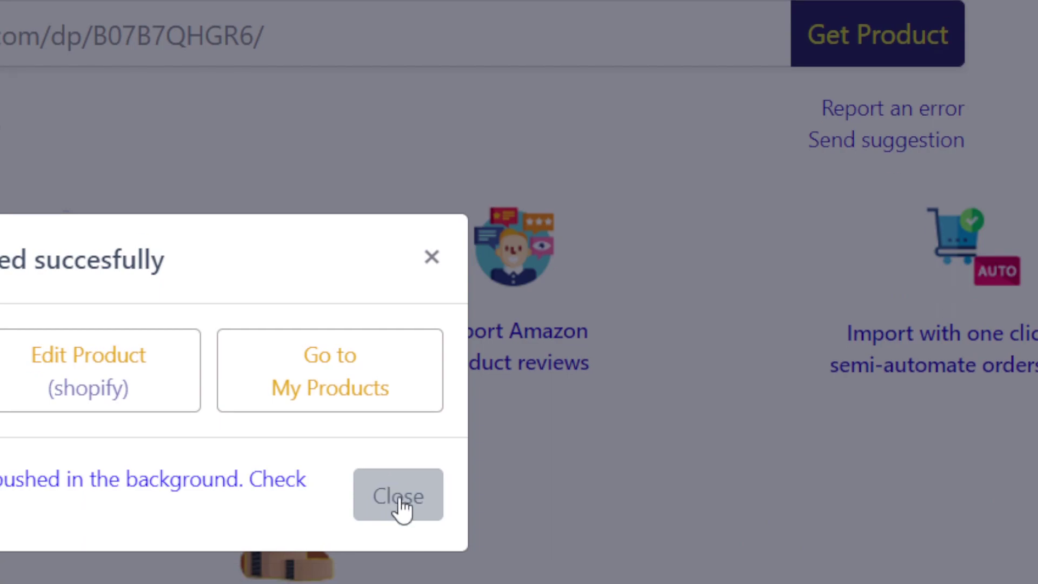
click(86, 405)
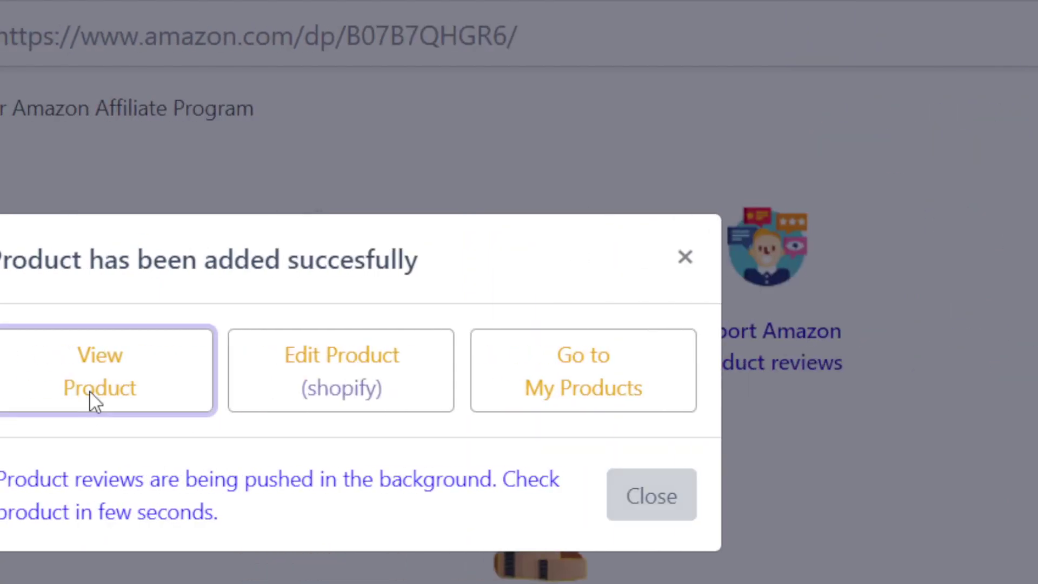
Check the storefront's Illuminating Mist & Set style, priced Dh 179.36
click(731, 73)
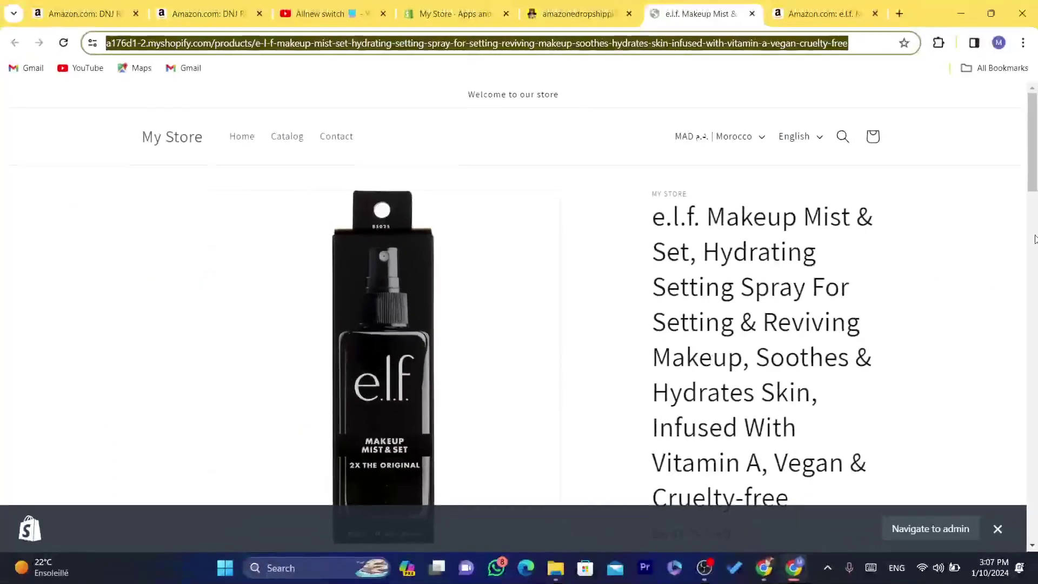
drag(1032, 157, 1034, 292)
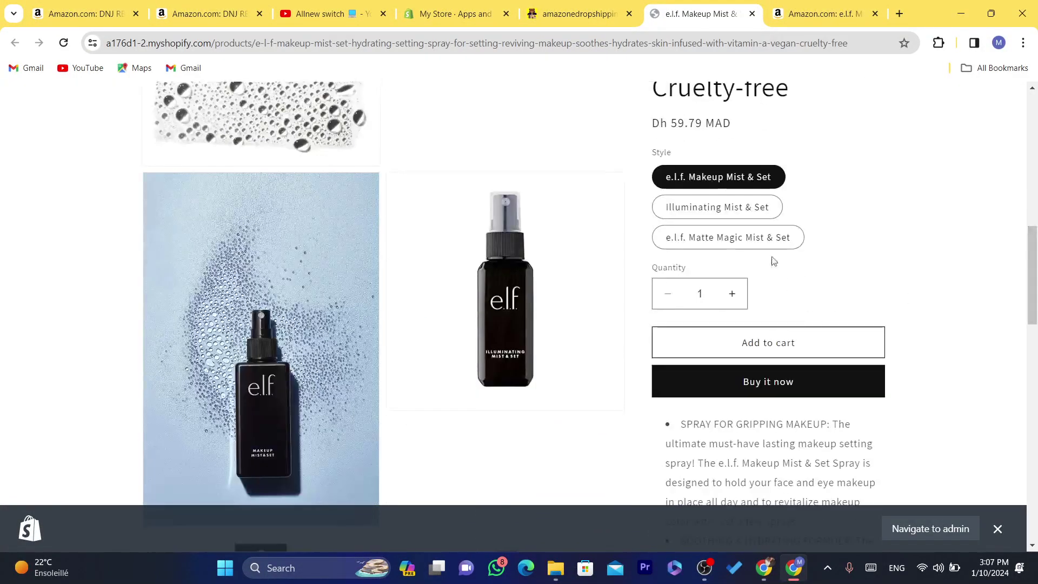
click(741, 211)
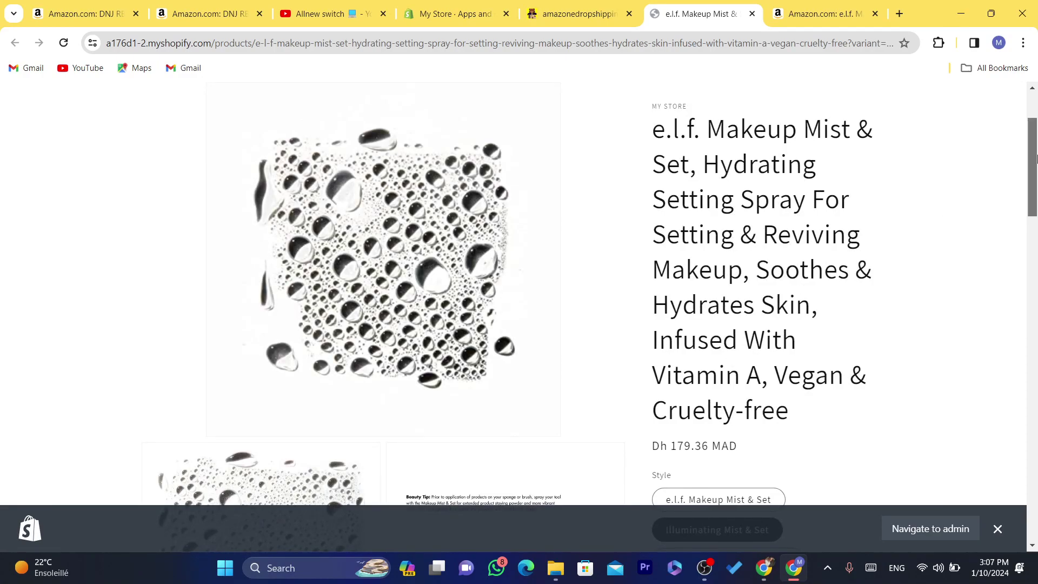
drag(1032, 167, 711, 26)
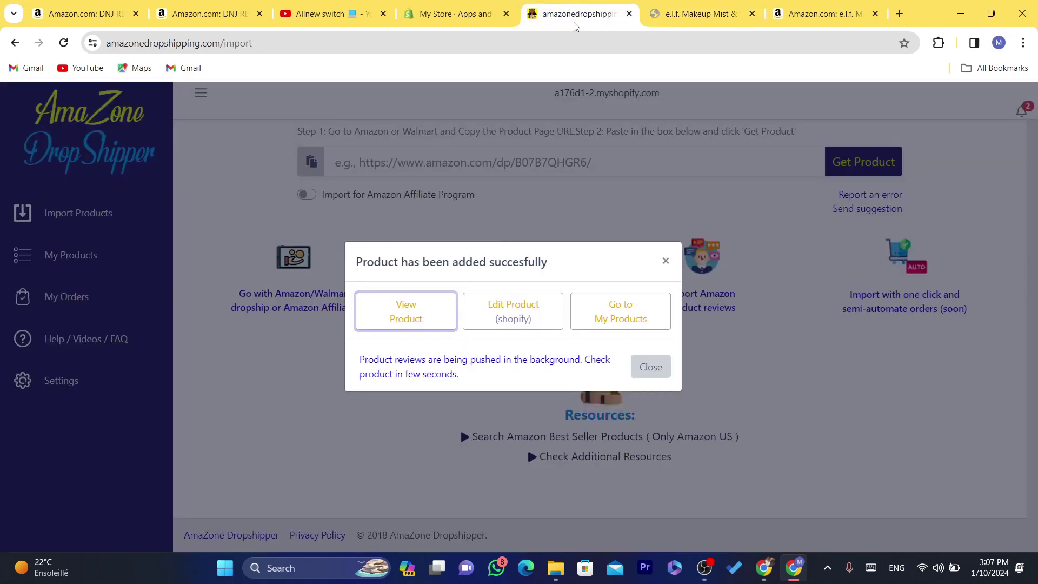
Search 'SHOP' in the address bar, open the Shopify website, and log in to the admin
click(559, 42)
text(SHOP)
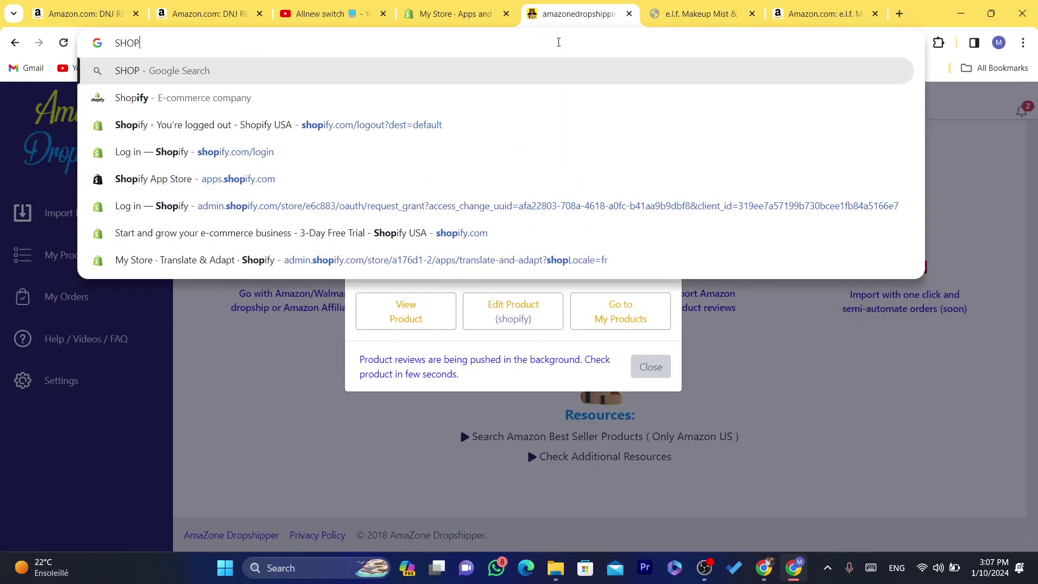
click(519, 98)
click(90, 294)
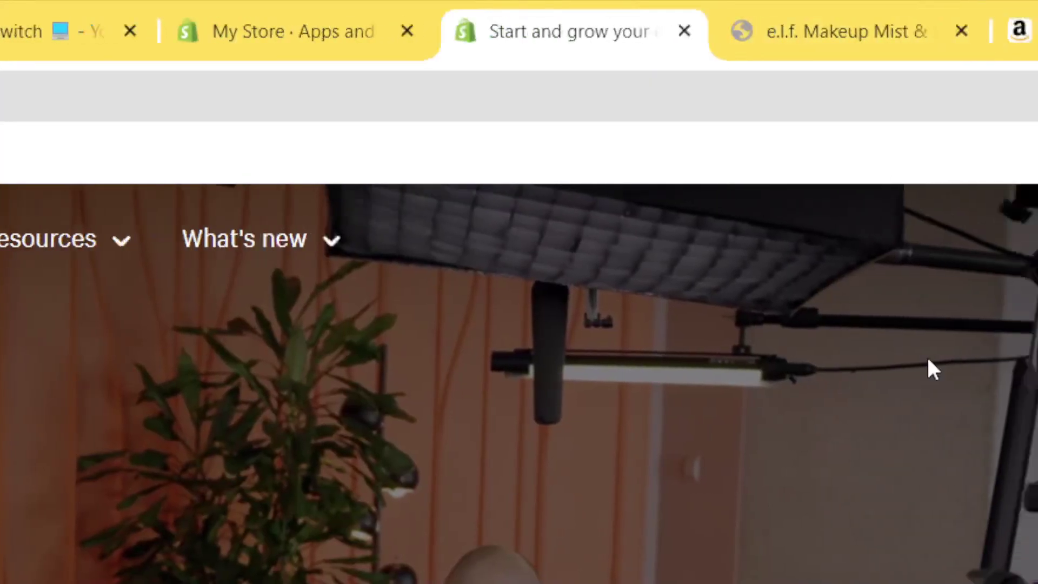
click(949, 249)
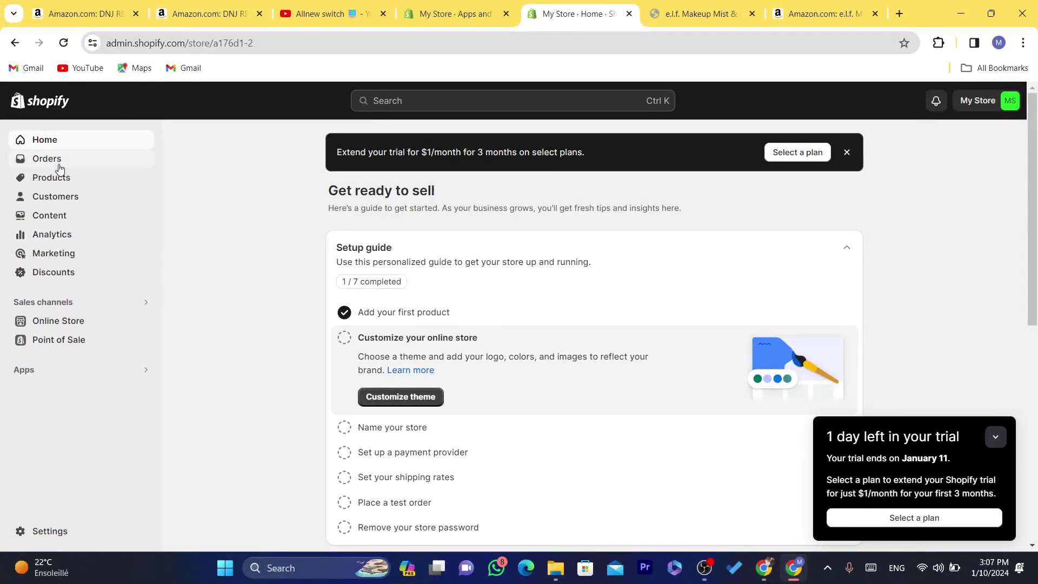
Open the e.l.f. product from Products and view its variants at MAD 59.79, 179.36 and 21.22
click(51, 181)
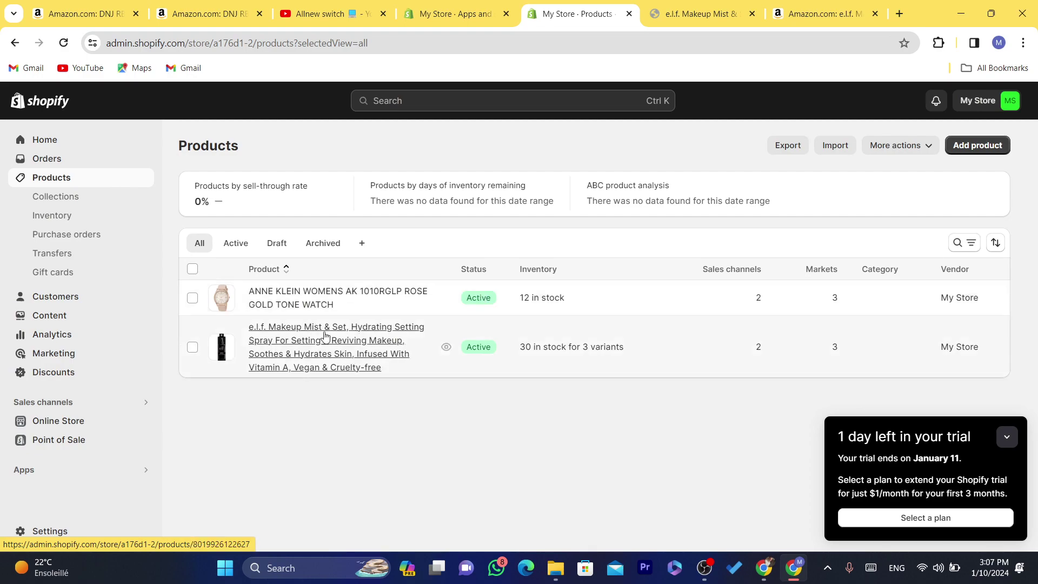
click(338, 355)
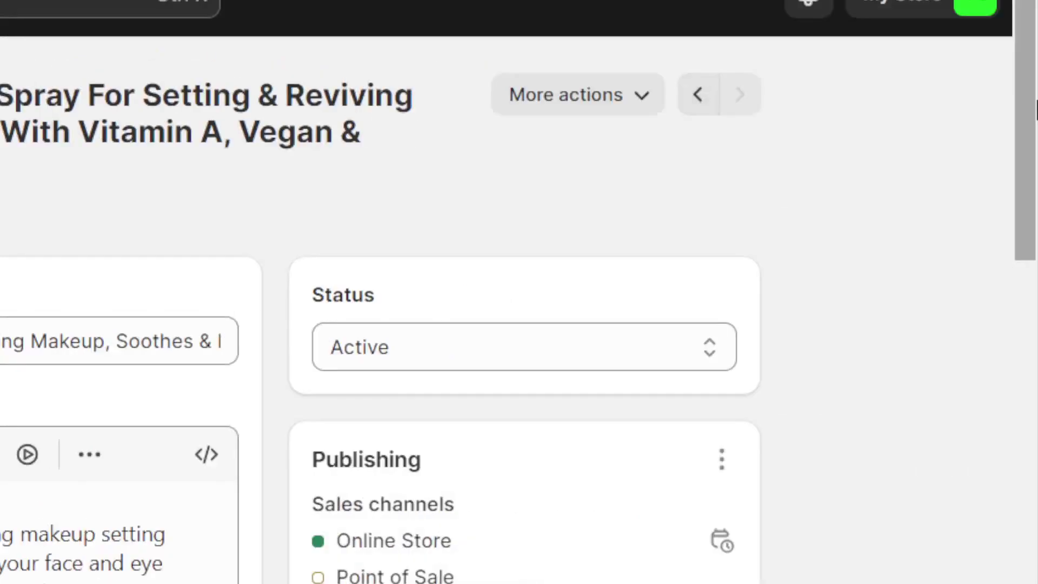
drag(1035, 111, 1032, 493)
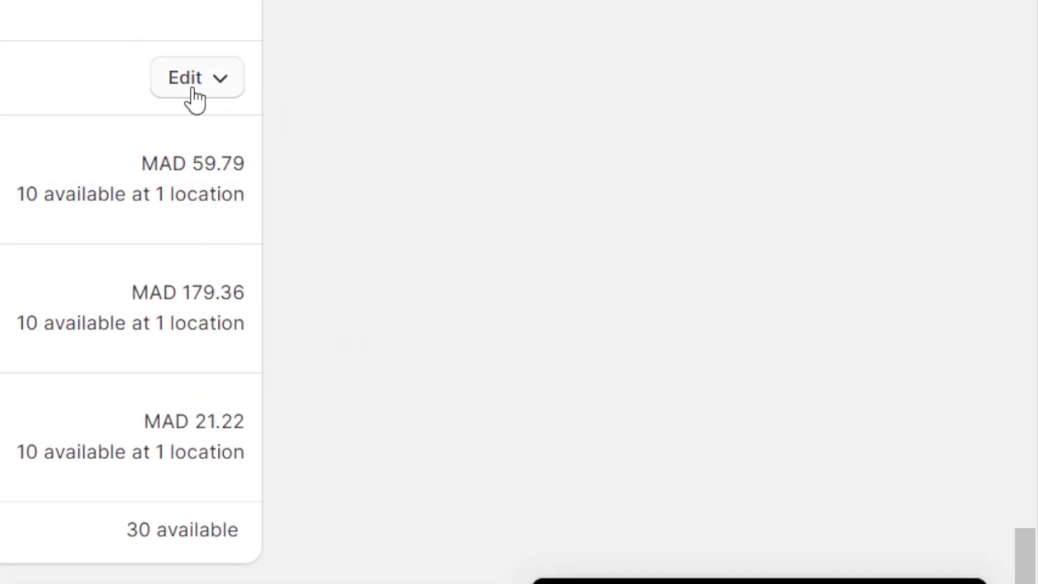
click(192, 47)
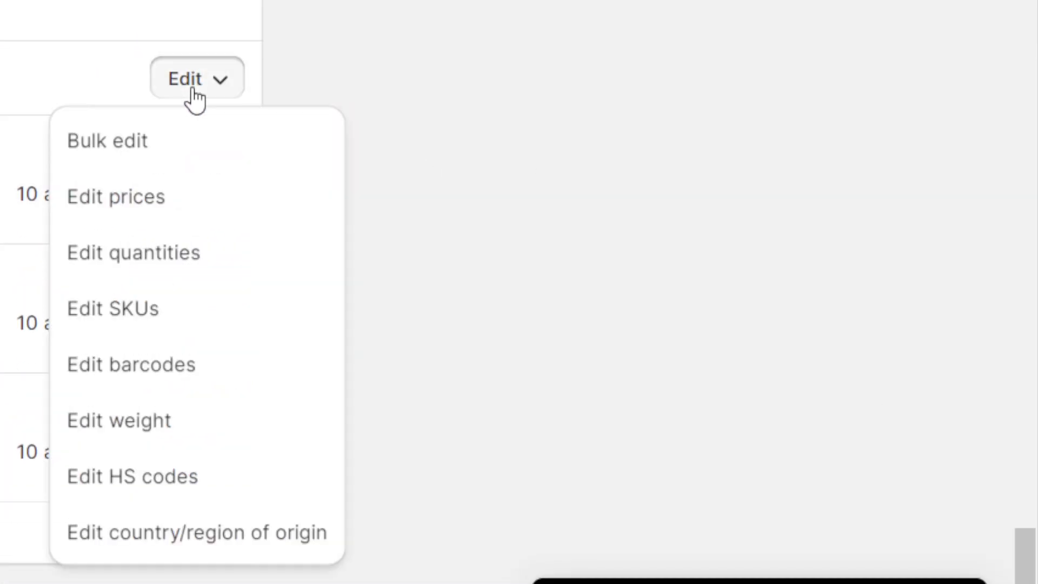
click(143, 214)
click(562, 266)
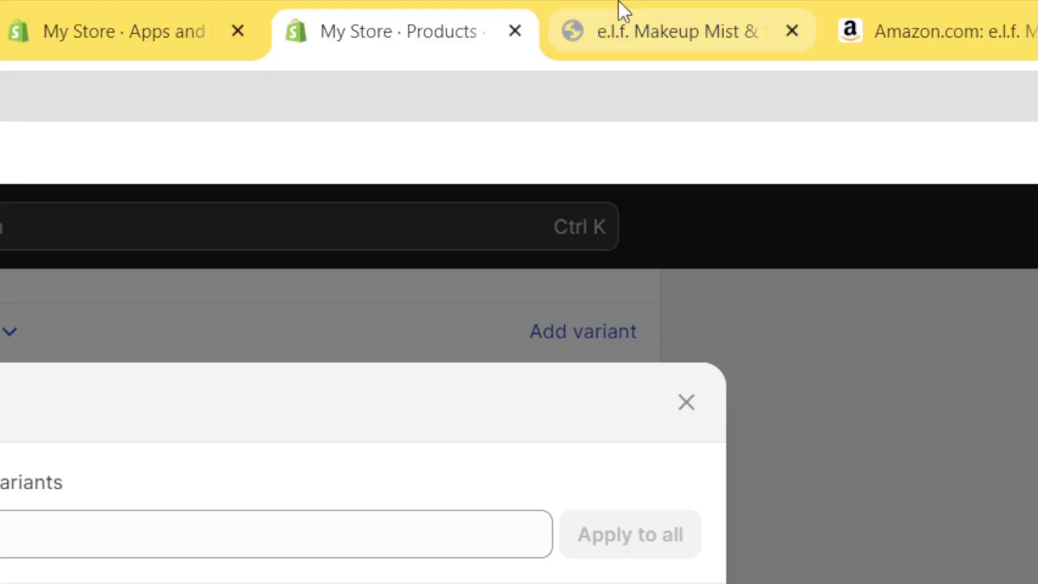
click(616, 11)
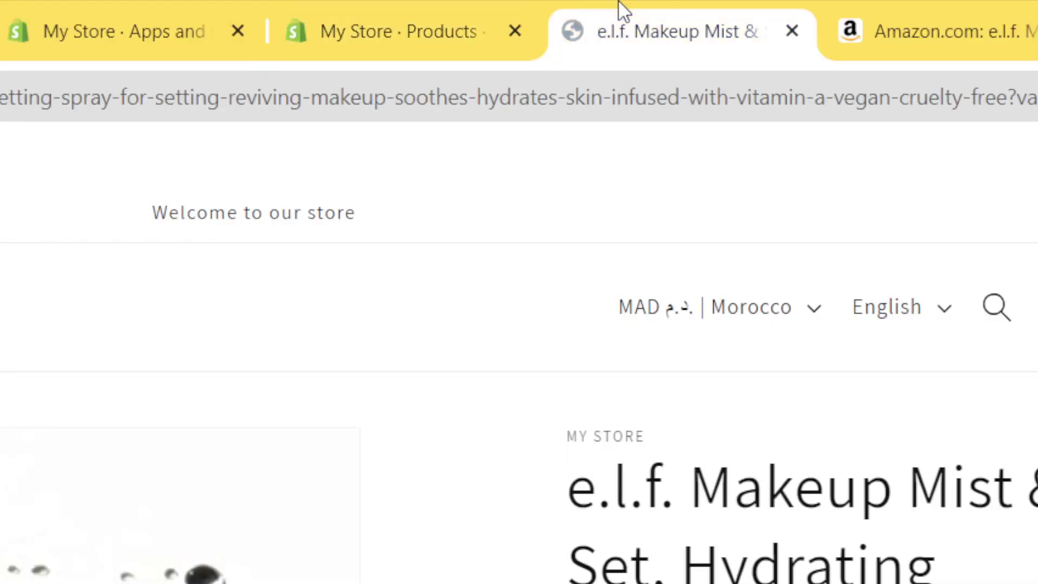
click(609, 11)
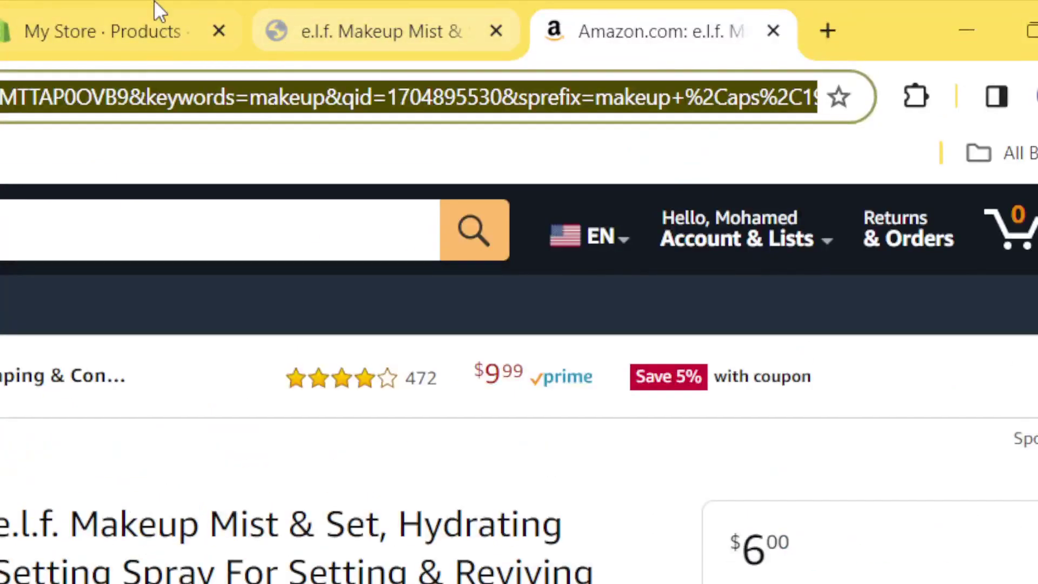
click(155, 11)
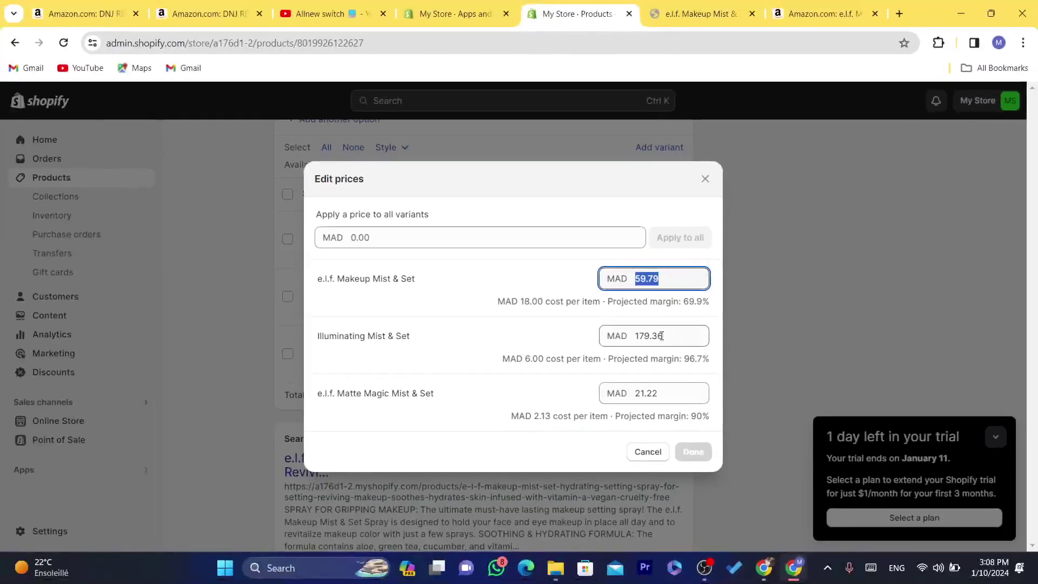
double_click(663, 335)
double_click(661, 394)
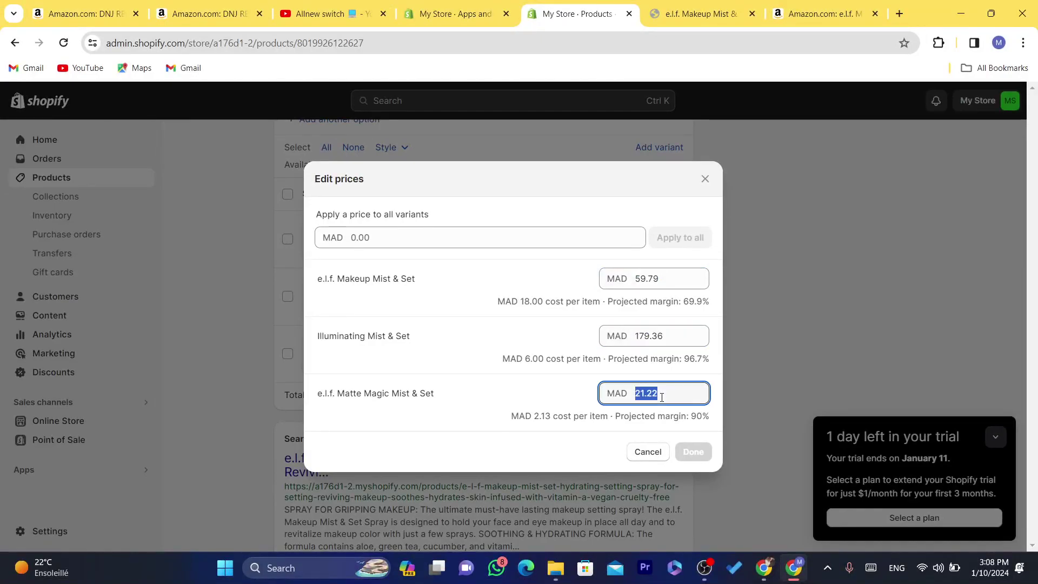
click(648, 451)
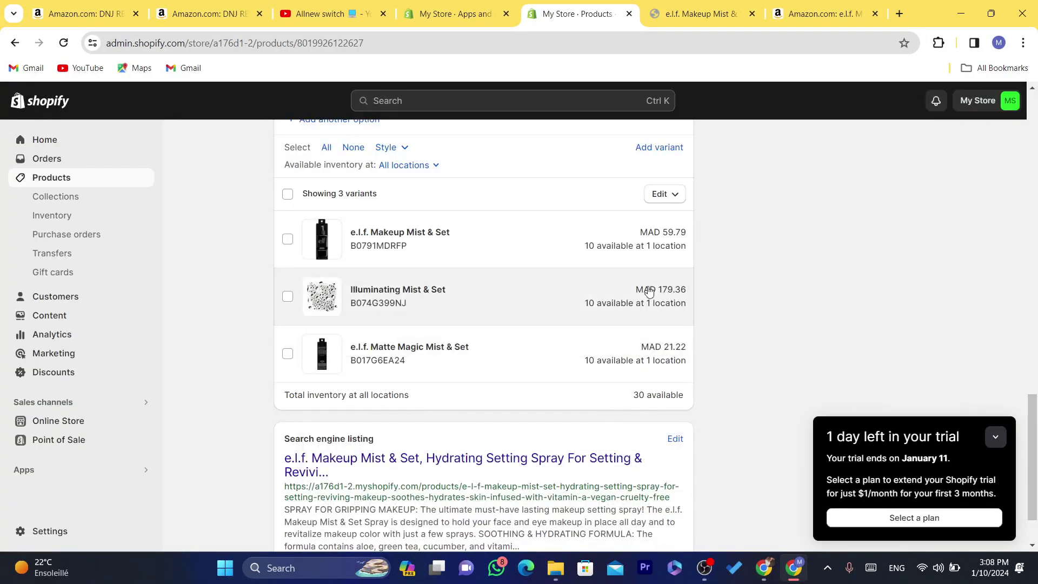